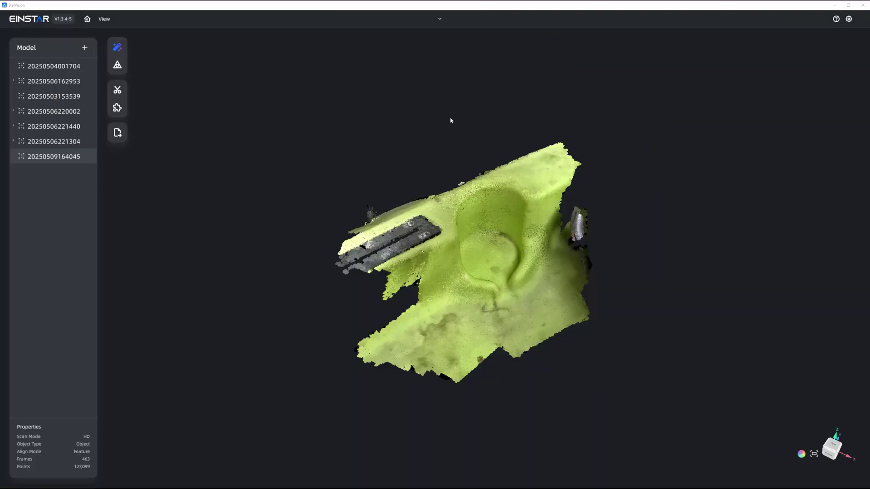
left_click_drag(578, 395, 617, 284)
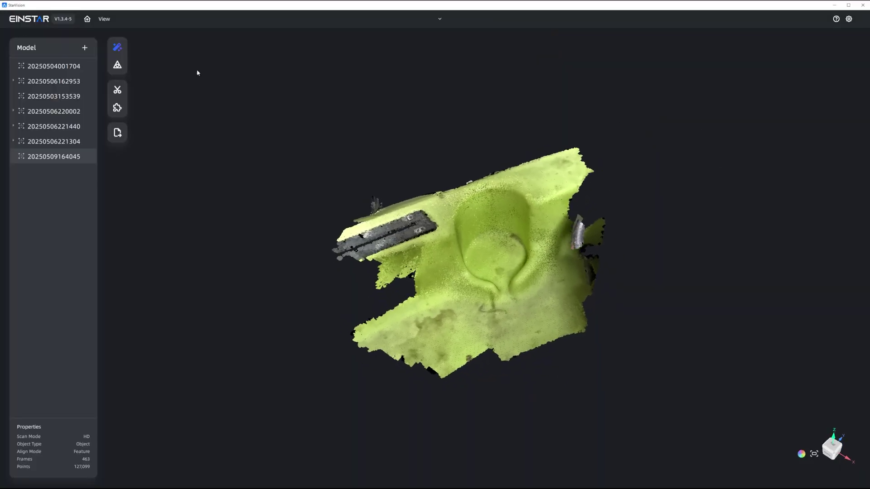
left_click(118, 65)
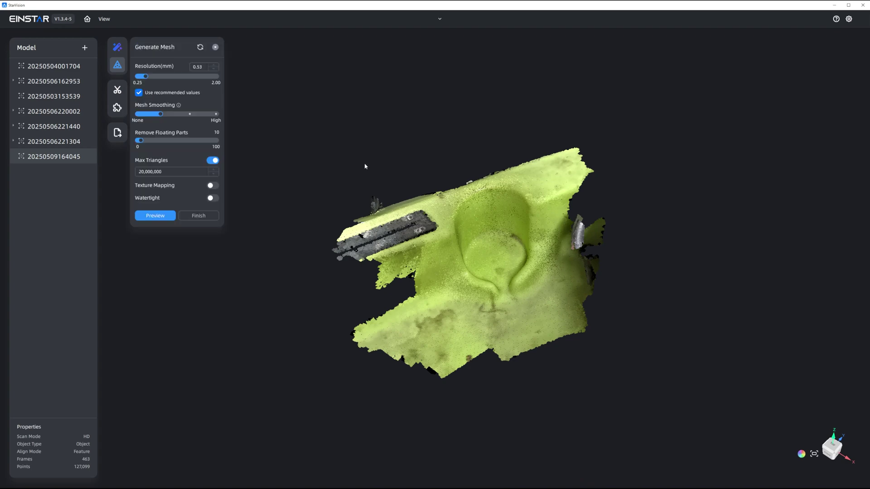
left_click(118, 89)
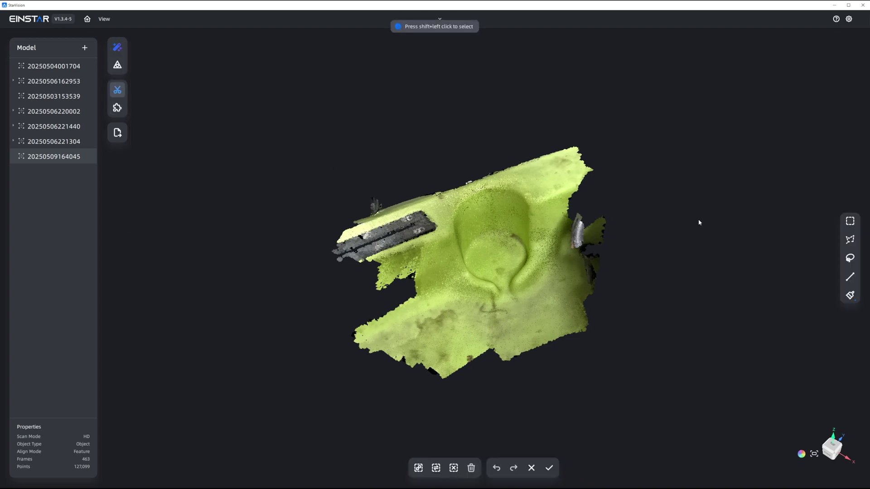
left_click_drag(711, 242, 623, 352)
left_click(850, 221)
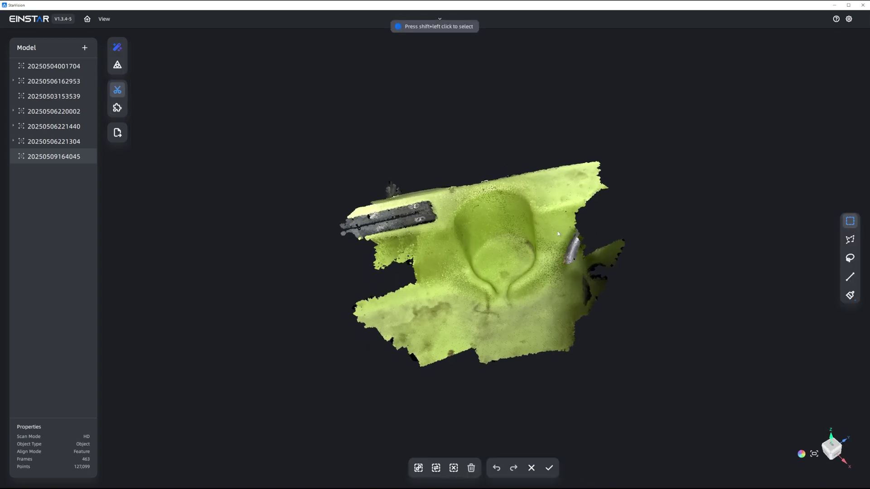
left_click(850, 240)
left_click(408, 173)
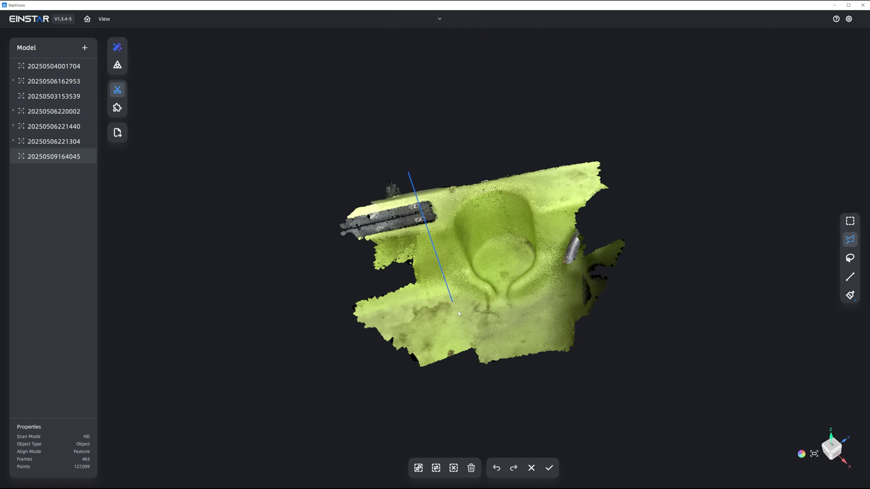
left_click(453, 301)
left_click(495, 310)
left_click(524, 305)
left_click(557, 281)
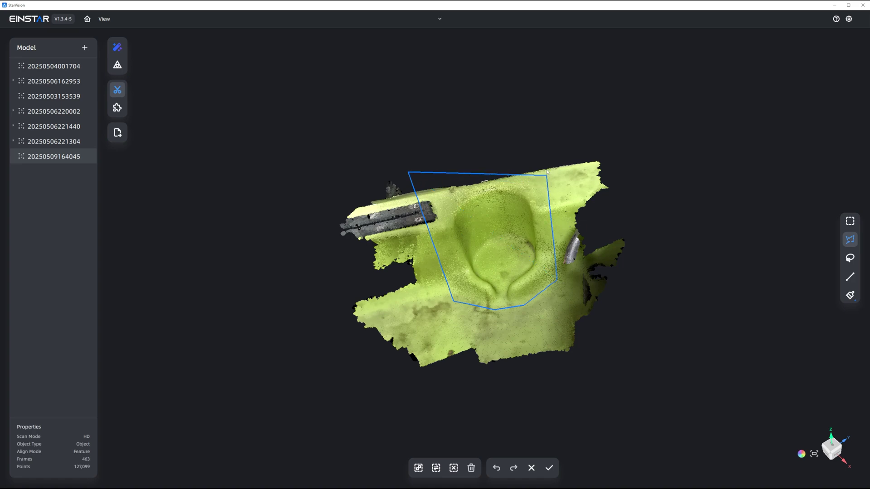
double_click(545, 161)
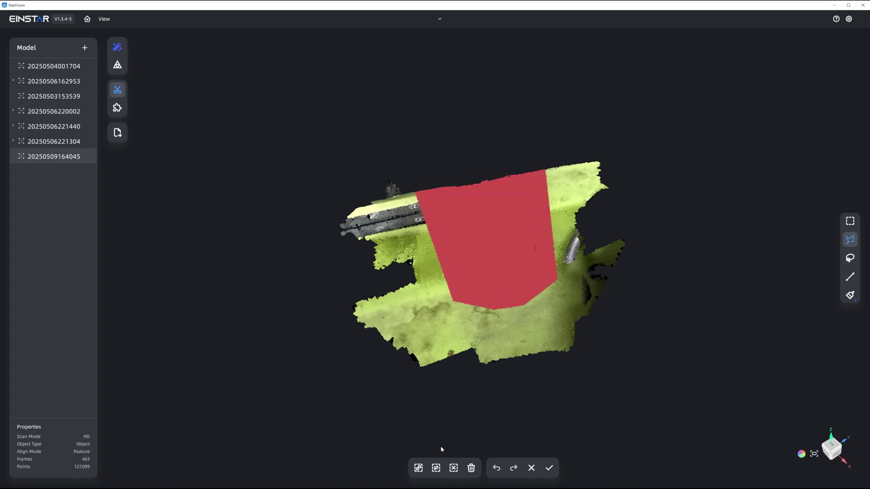
left_click(436, 469)
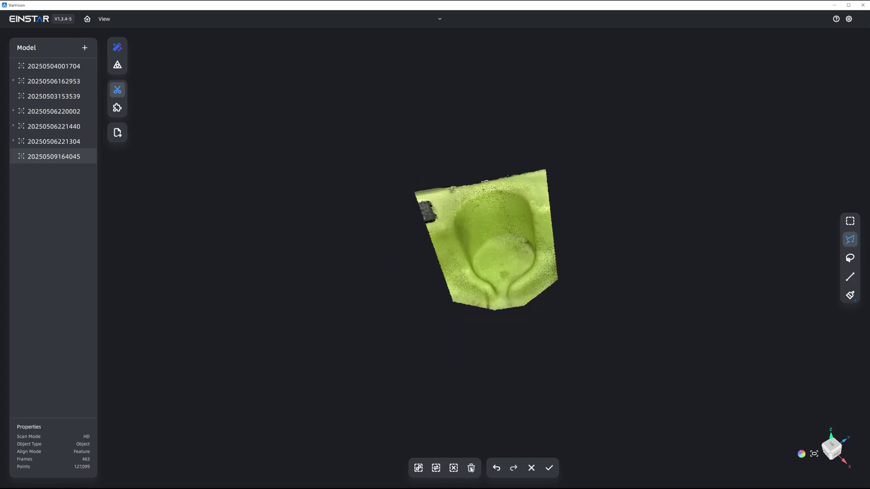
left_click(549, 468)
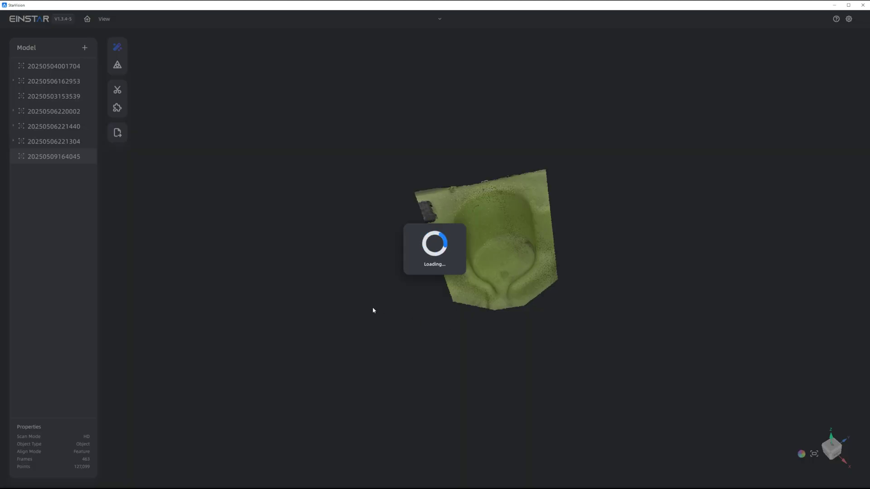
Generate the cup holder mesh at 0.25 mm resolution, with smoothing None, floating-part removal 0 and no maximum triangle limit.
left_click(117, 65)
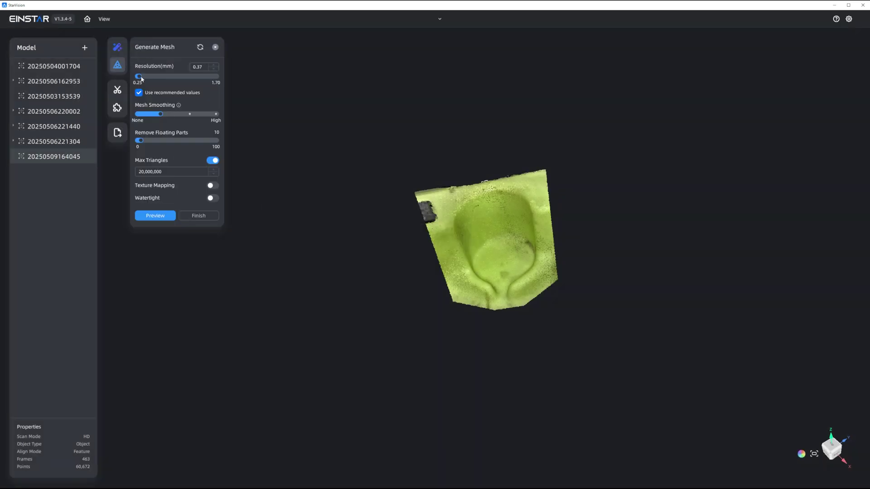
left_click_drag(140, 76, 127, 78)
left_click(140, 115)
left_click(213, 161)
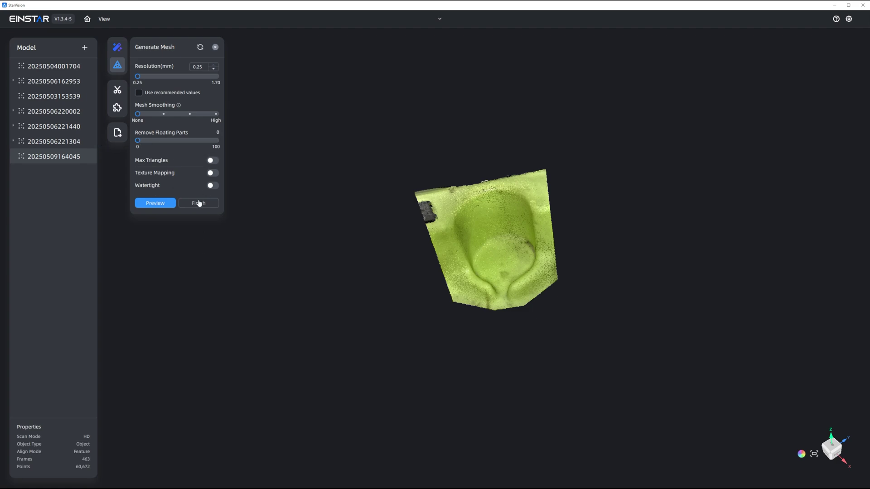
left_click(158, 207)
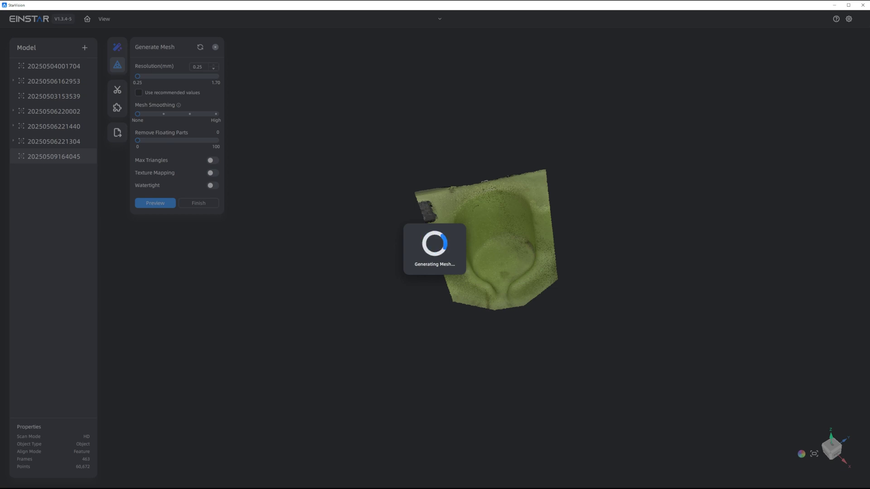
left_click_drag(683, 317, 541, 292)
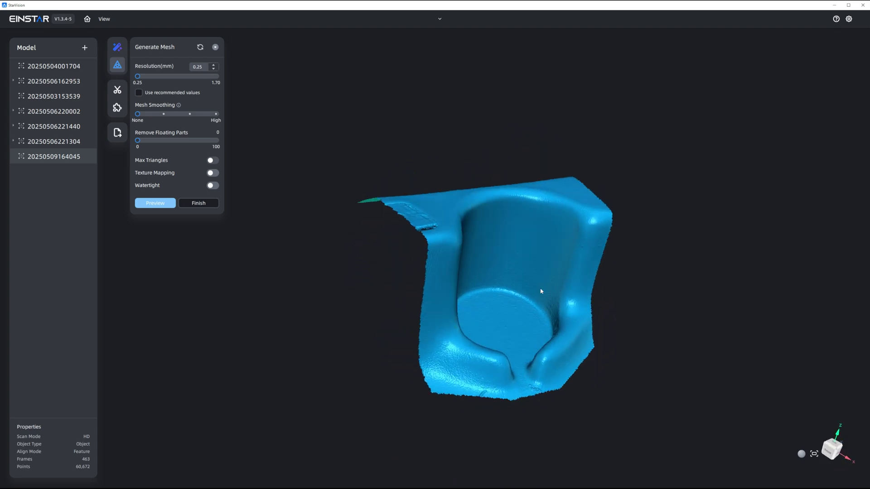
left_click(203, 204)
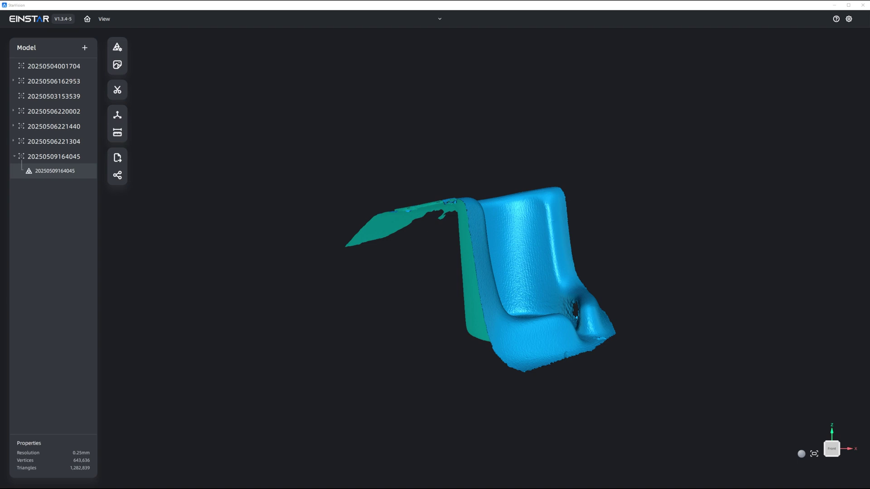
Export the mesh in .obj format as cupholder in the 022_kayak project's 01_objs folder.
left_click(118, 158)
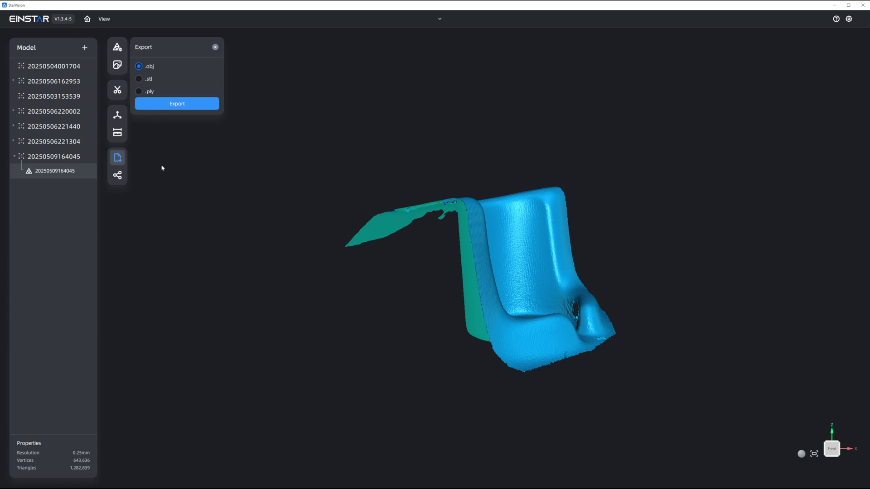
left_click(190, 107)
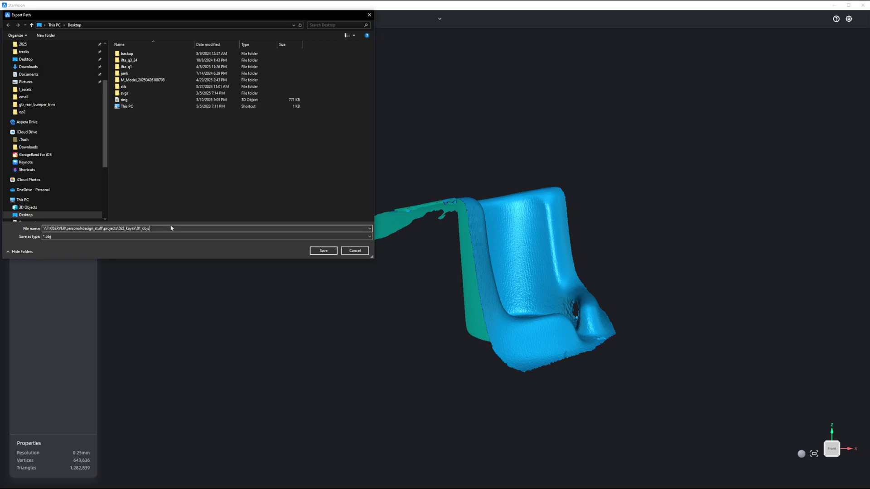
type("cuphold")
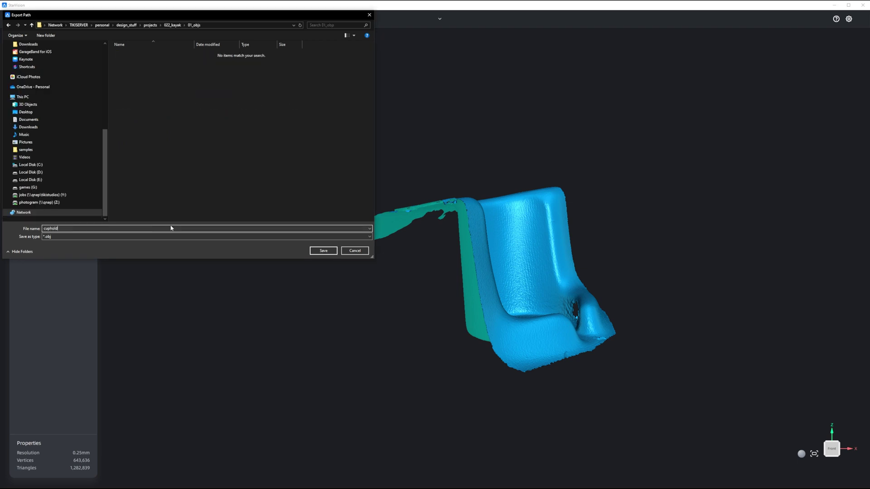
key("Return")
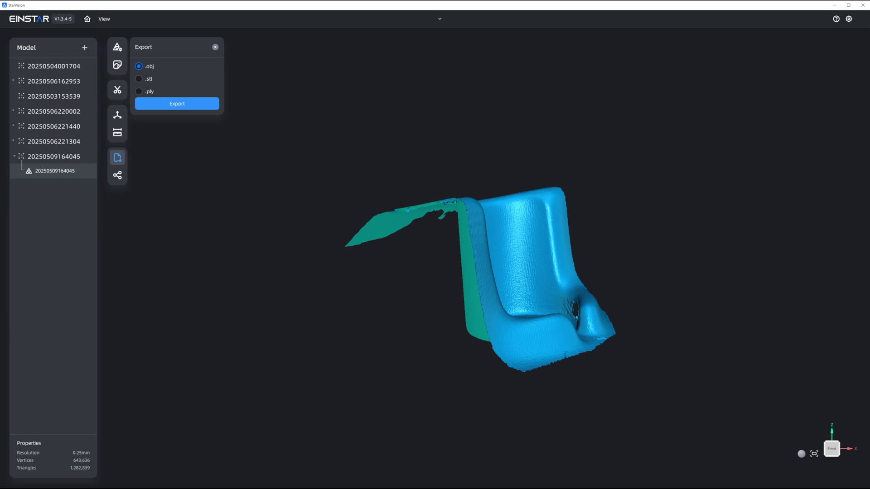
left_click_drag(698, 235, 605, 311)
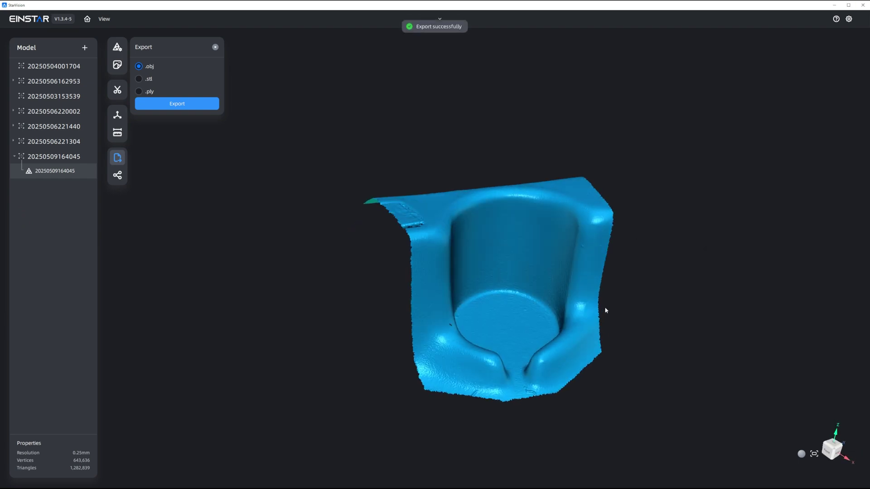
Switch to 3ds Max and import the cupholder OBJ file into the empty scene, keeping the preset import options.
left_click(866, 8)
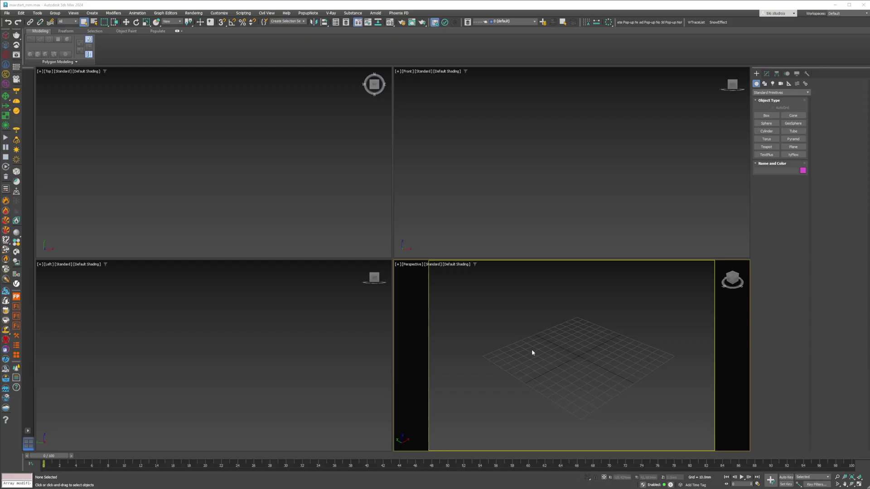
left_click(552, 363)
key("ctrl+m")
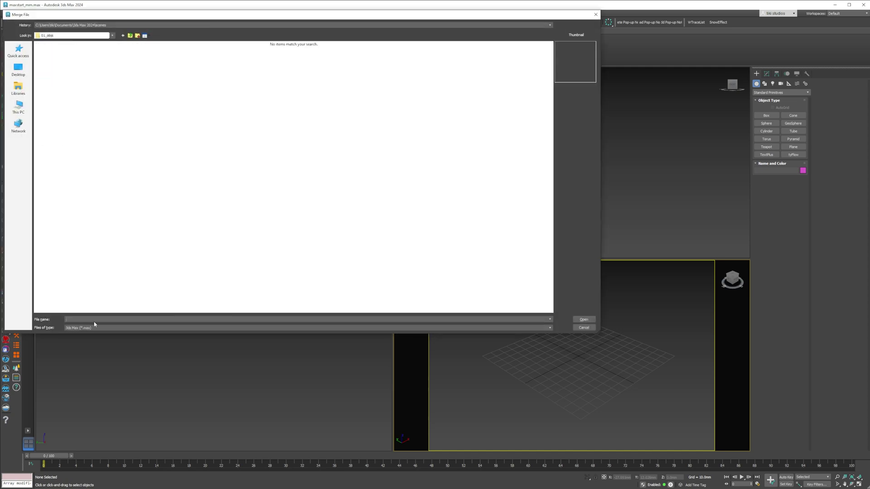
left_click(93, 328)
left_click(79, 341)
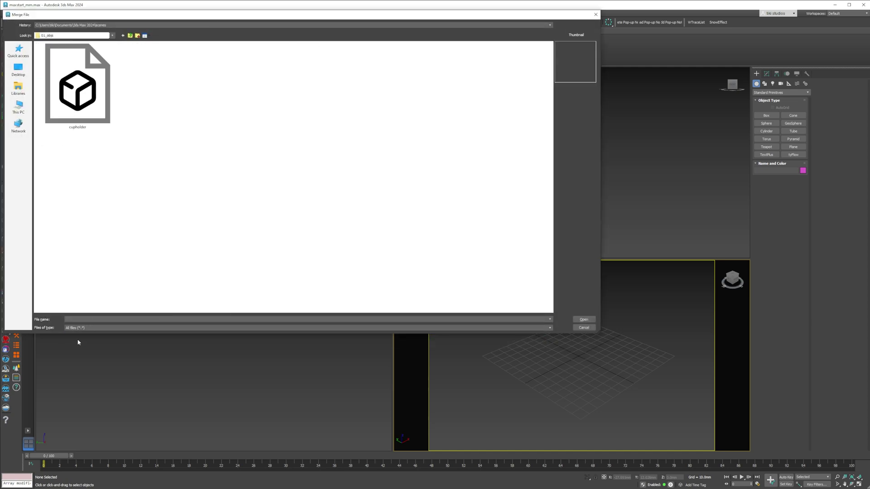
double_click(71, 90)
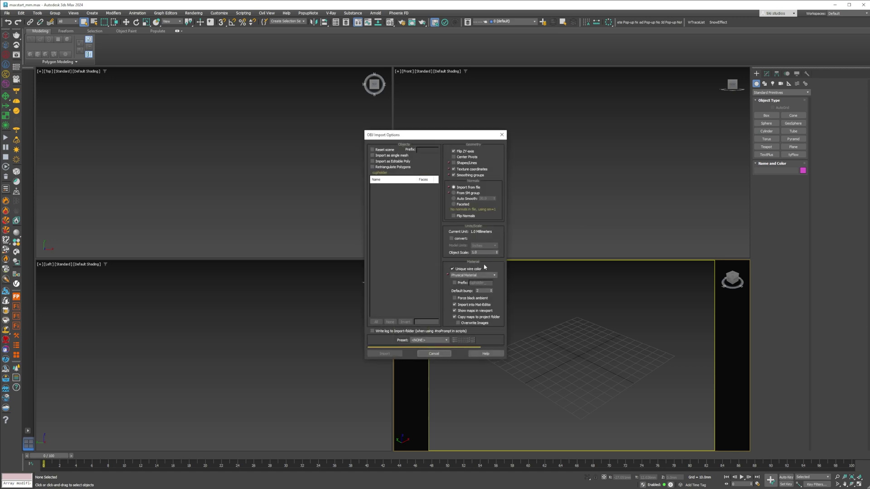
left_click(386, 352)
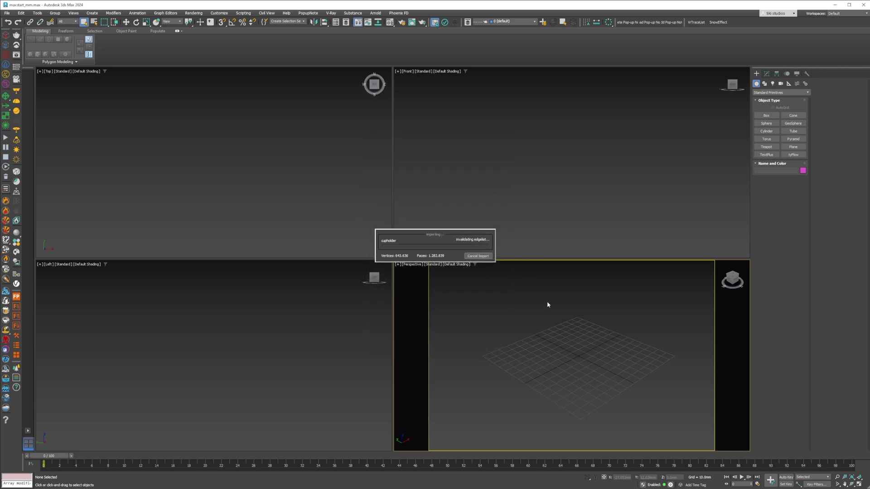
Make the imported cup holder mesh see-through and hide the grid in the perspective view.
right_click(571, 318)
left_click(581, 328)
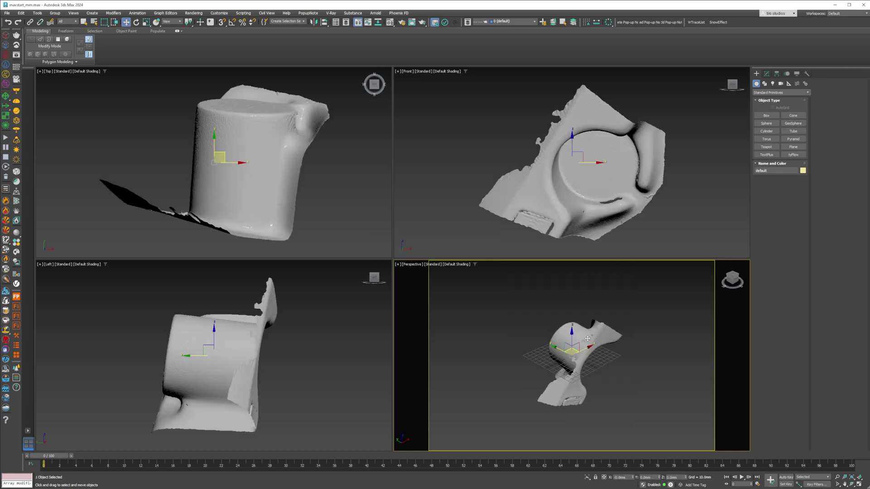
right_click(589, 335)
left_click(598, 351)
right_click(607, 335)
left_click(613, 343)
key("alt+x")
middle_click_drag(606, 353, 566, 326, "alt")
scroll(603, 349, "up", 5)
key("F4")
key("g")
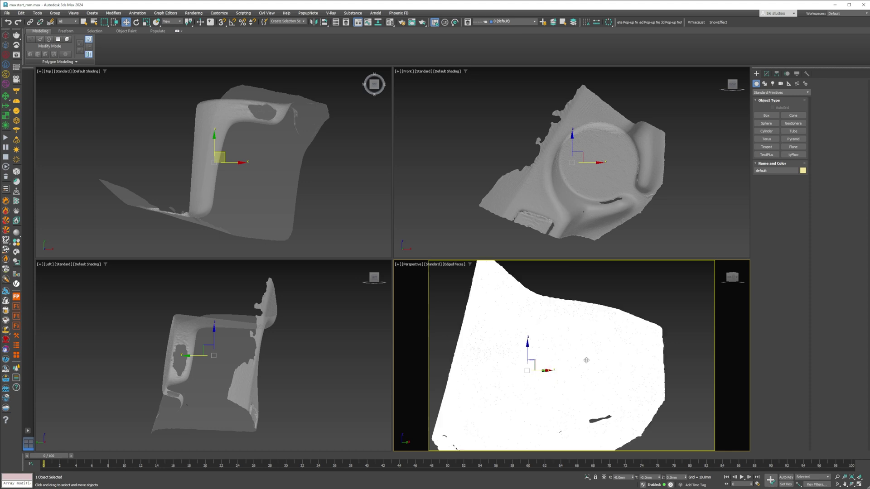
key("F4")
scroll(589, 360, "down", 3)
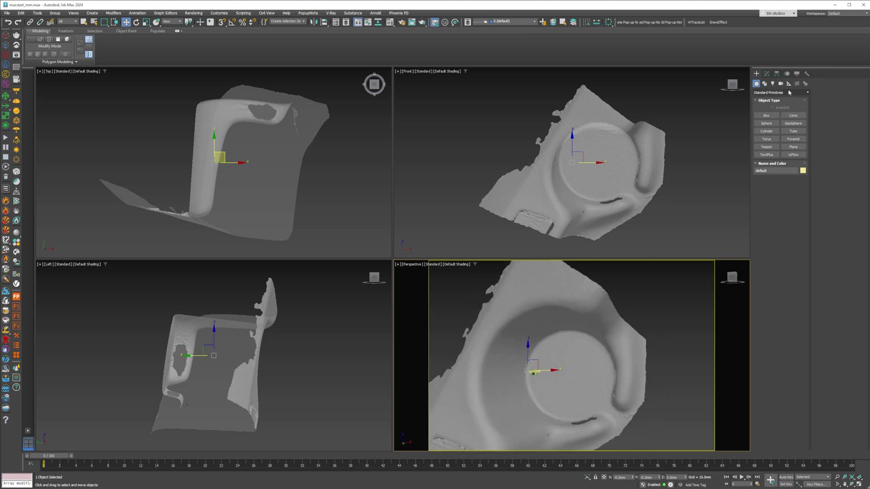
Create a Tape helper running diagonally across the cup holder's circular bottom face in the perspective view.
left_click(789, 84)
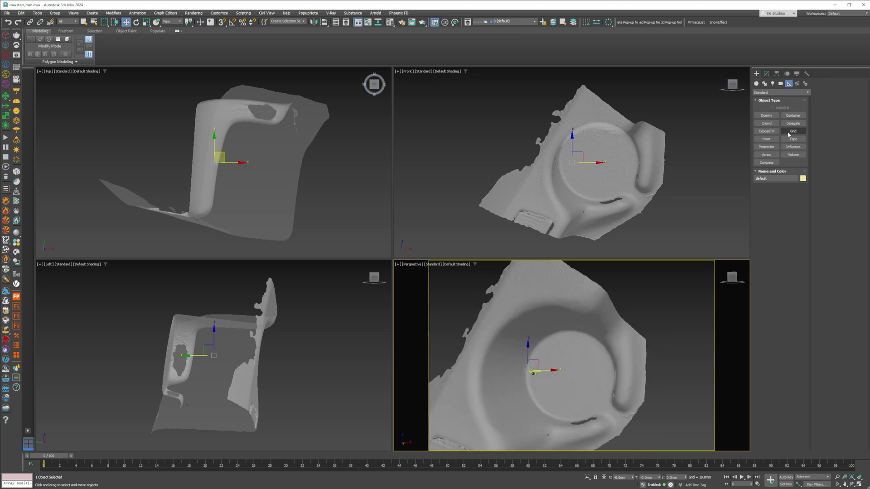
left_click(793, 139)
left_click_drag(550, 396, 579, 358)
Link the cup holder mesh to the Tape helper as its child.
left_click(125, 21)
left_click(30, 21)
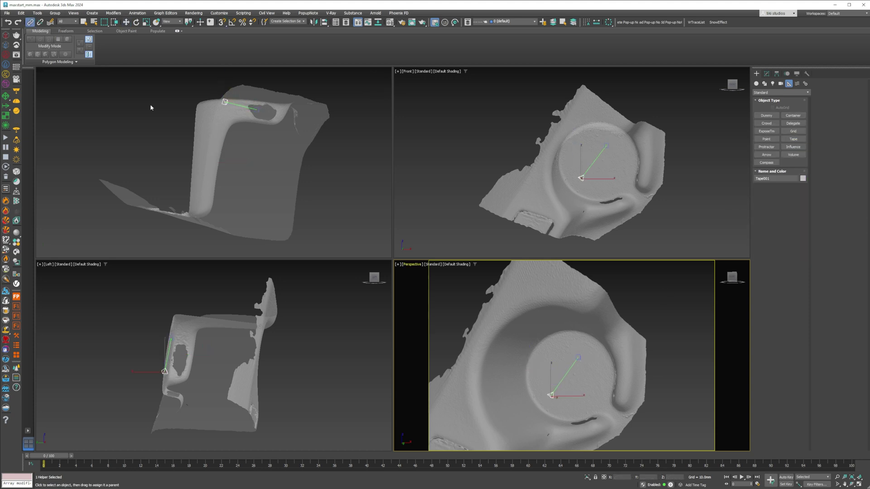
left_click(562, 402)
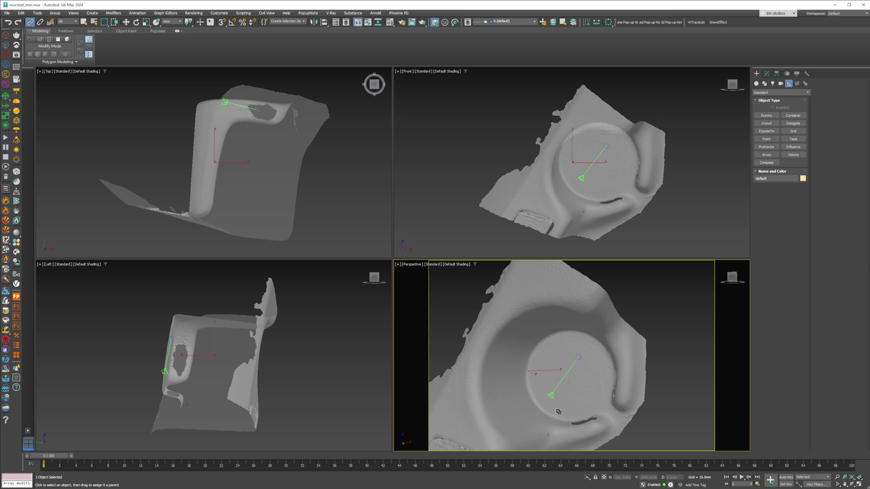
left_click_drag(559, 412, 553, 398)
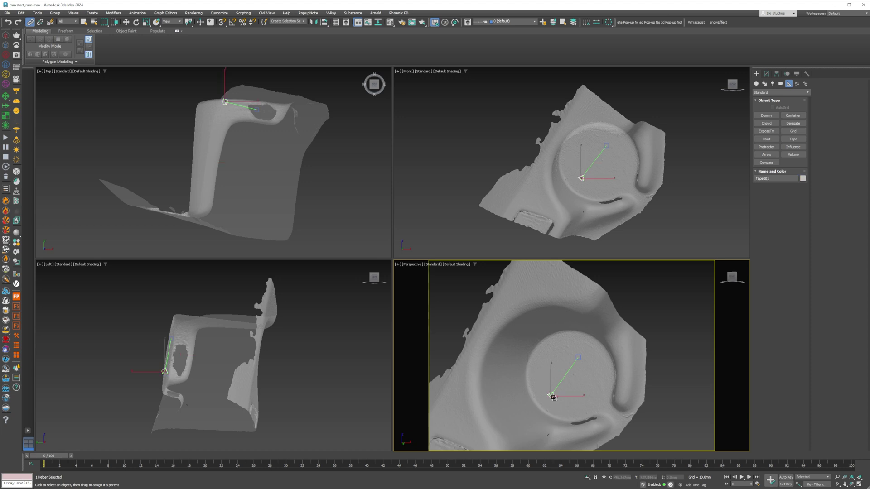
With the mesh temporarily hidden, align the tape's target to its base and move it along X to straighten the linked cup holder.
right_click(583, 360)
left_click(597, 349)
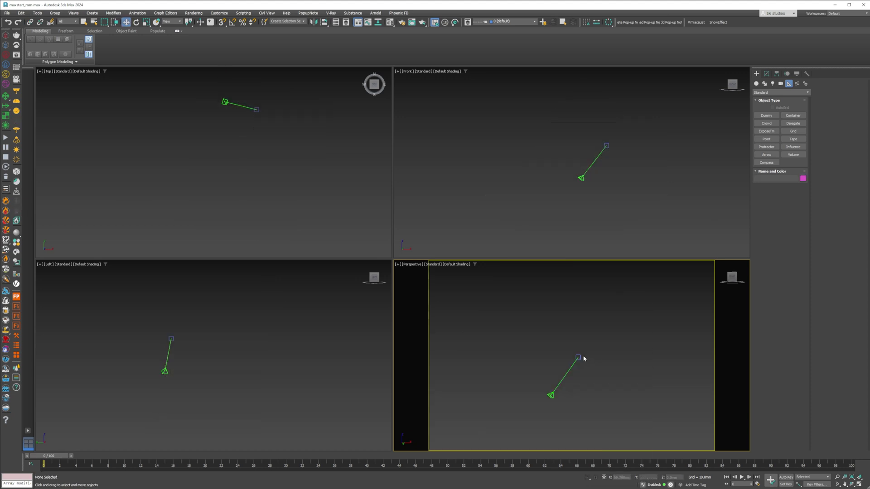
left_click(579, 358)
key("shift+a")
left_click(552, 396)
left_click_drag(569, 395, 621, 397)
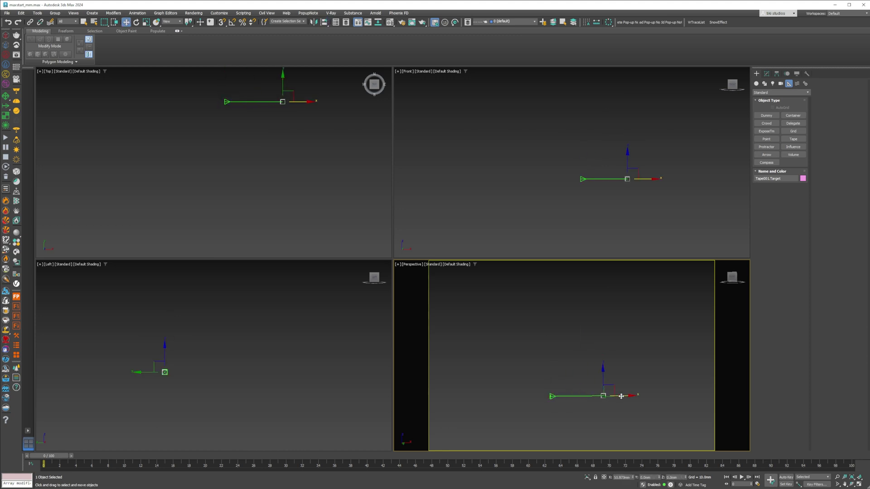
right_click(622, 397)
left_click(628, 348)
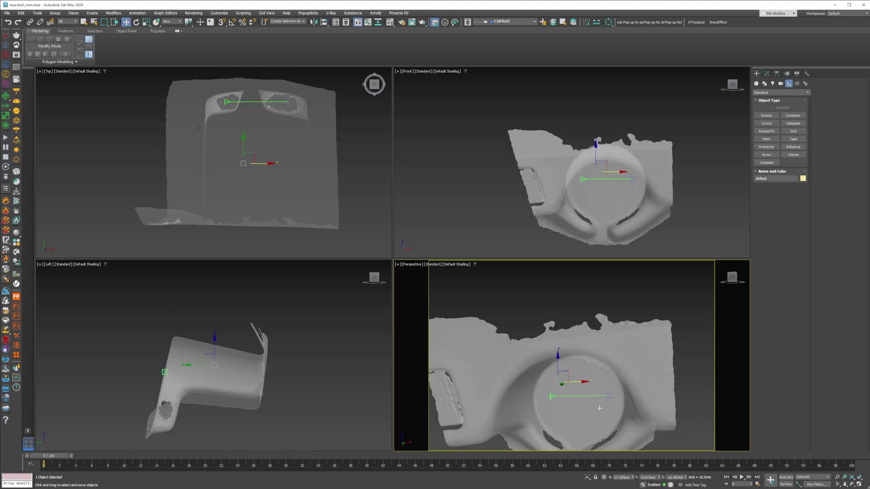
middle_click_drag(196, 369, 221, 355)
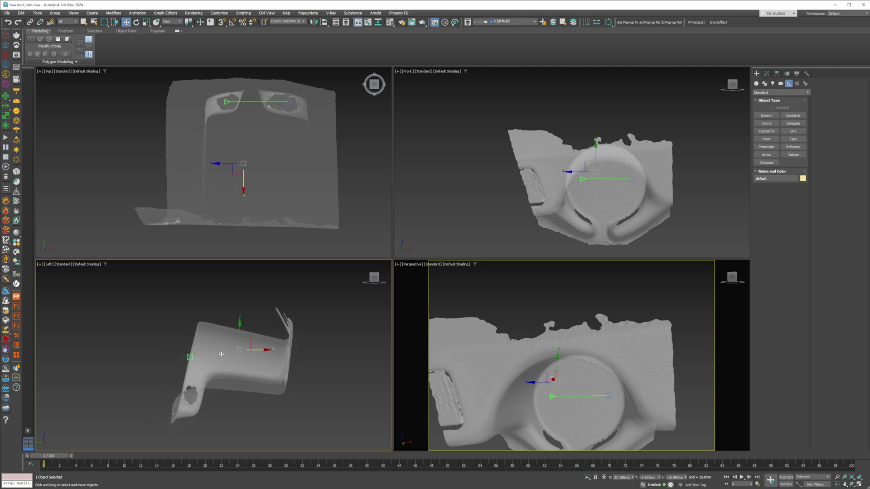
right_click(260, 329)
left_click(277, 339)
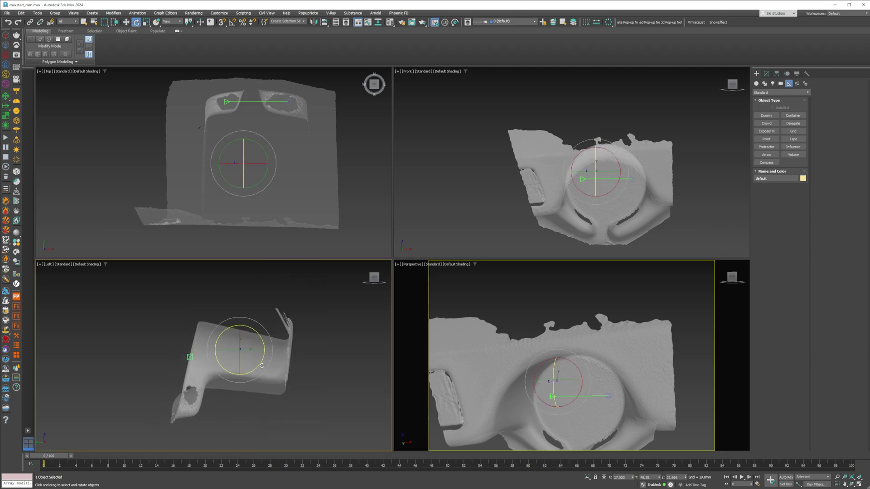
left_click_drag(258, 367, 290, 333)
key("ctrl+z")
right_click(279, 320)
left_click(286, 327)
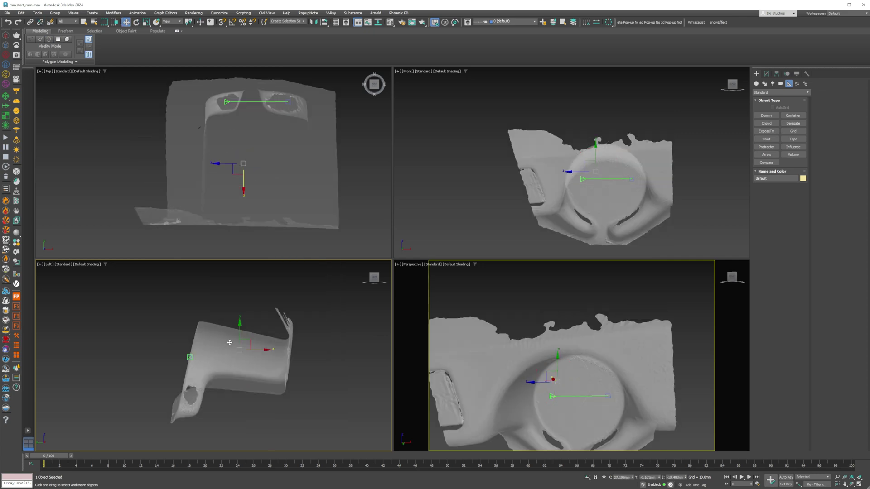
Rotate the cup holder mesh upright in the left view so the opening faces up, and straighten it in the top view.
key("e")
left_click_drag(256, 337, 285, 306)
right_click(271, 316)
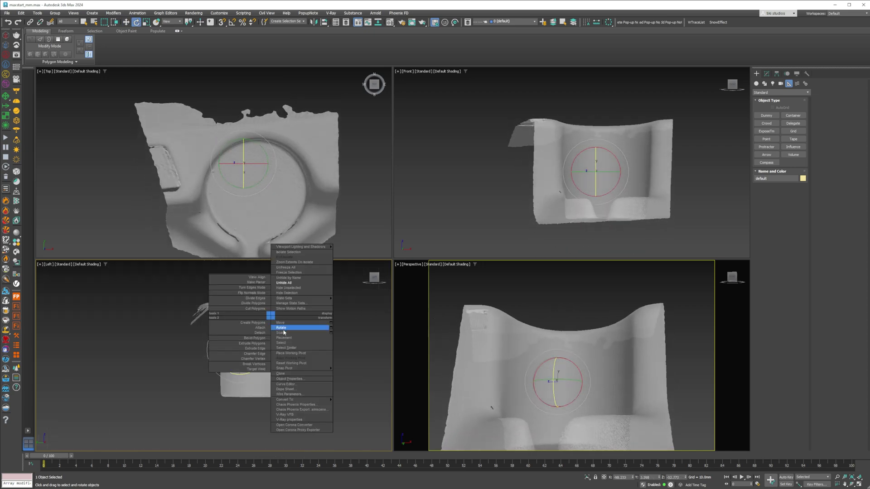
left_click(284, 331)
right_click(263, 164)
left_click_drag(263, 164, 265, 178)
Fine-tune the mesh's tilt in the left view and show the grid there to check that the base is level.
middle_click_drag(274, 378, 274, 357)
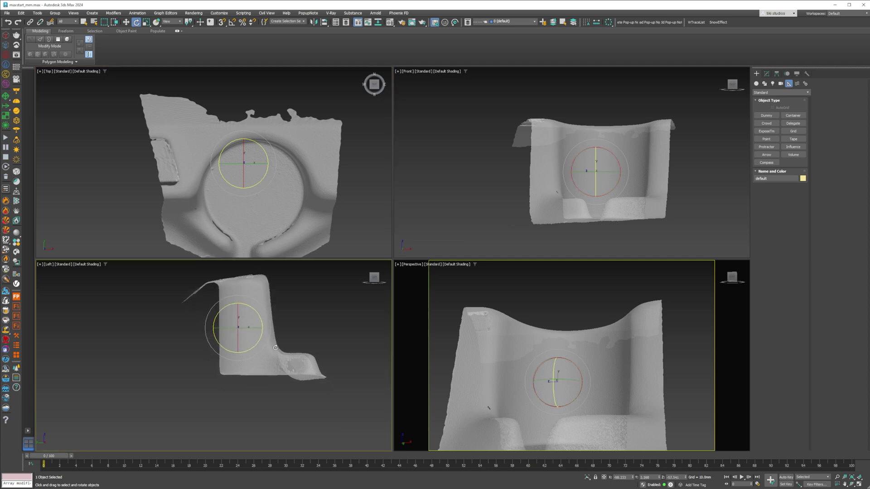
scroll(273, 357, "up", 2)
left_click_drag(246, 304, 246, 302)
scroll(258, 393, "up", 2)
scroll(258, 391, "up", 2)
key("g")
scroll(266, 375, "down", 2)
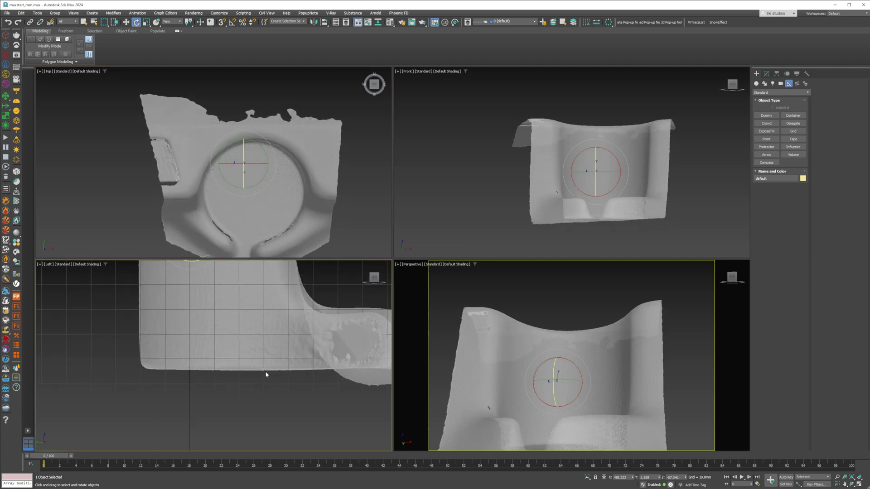
Set the mesh's X, Y and Z position to 0, and raise it in the left view until its base rests on the ground line.
right_click(261, 356)
left_click(271, 361)
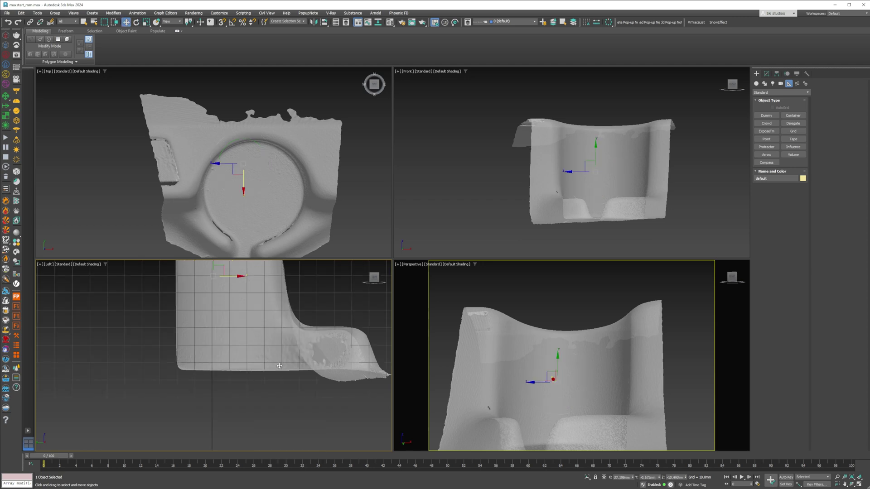
right_click(633, 478)
right_click(660, 478)
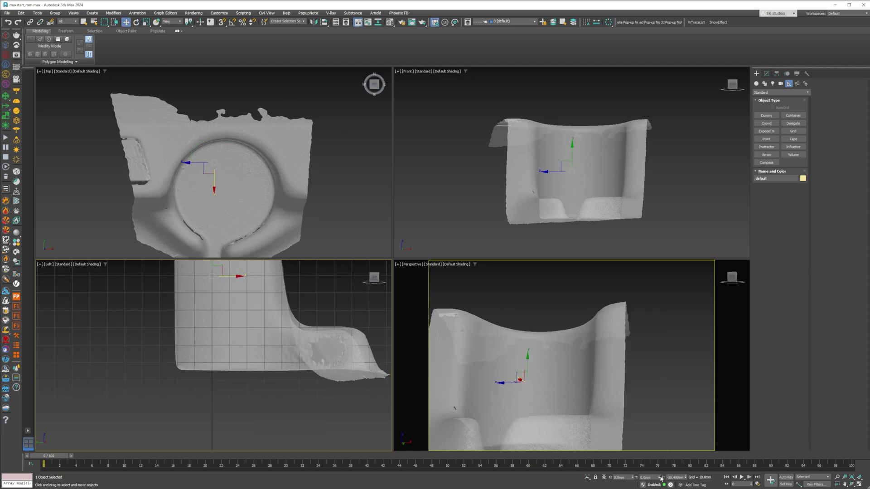
right_click(686, 479)
middle_click_drag(255, 303, 248, 354)
scroll(247, 354, "down", 2)
left_click_drag(219, 308, 244, 244)
scroll(528, 367, "down", 4)
middle_click_drag(527, 367, 504, 385, "alt")
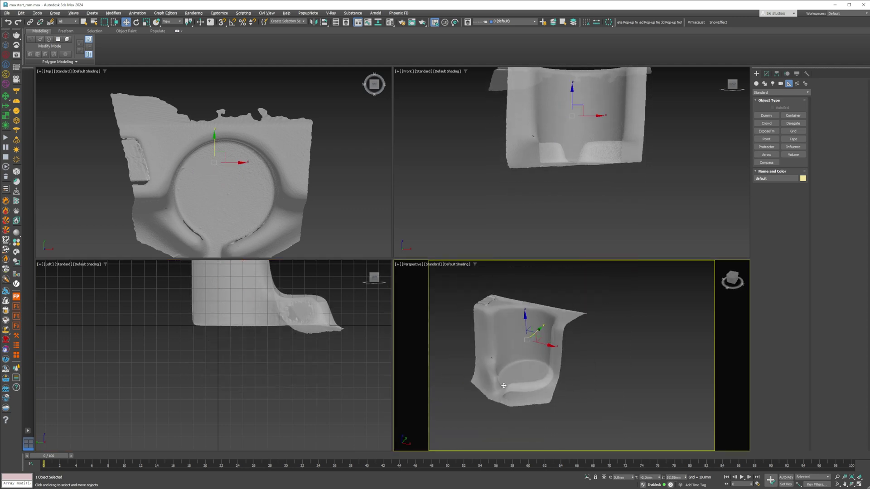
Turn off the mesh's see-through display and hide the grid in the left view.
middle_click_drag(236, 295, 234, 367)
middle_click(240, 236)
middle_click_drag(277, 397, 269, 368)
key("g")
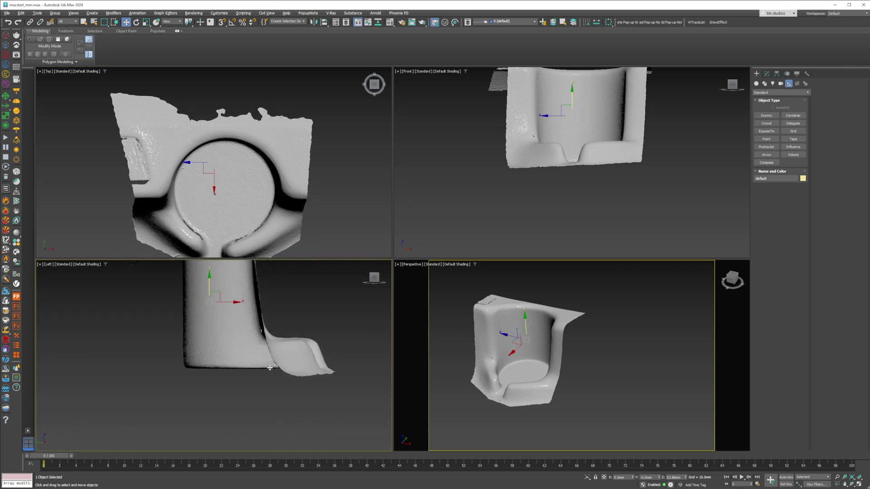
Create a cylinder about 45 mm in radius and 16 mm high over the cup holder's circular bottom in the top view.
middle_click_drag(528, 331, 589, 351, "alt")
scroll(498, 345, "up", 5)
scroll(589, 352, "down", 3)
middle_click_drag(589, 351, 532, 345)
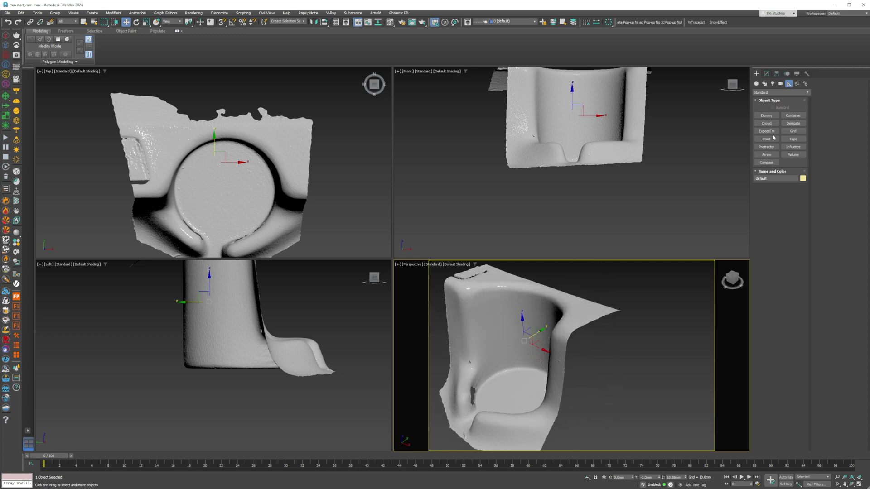
left_click(757, 84)
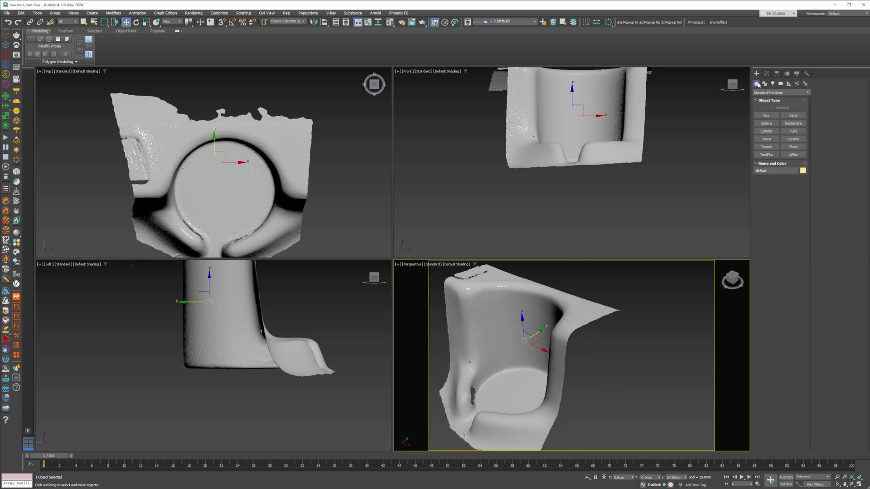
left_click(772, 134)
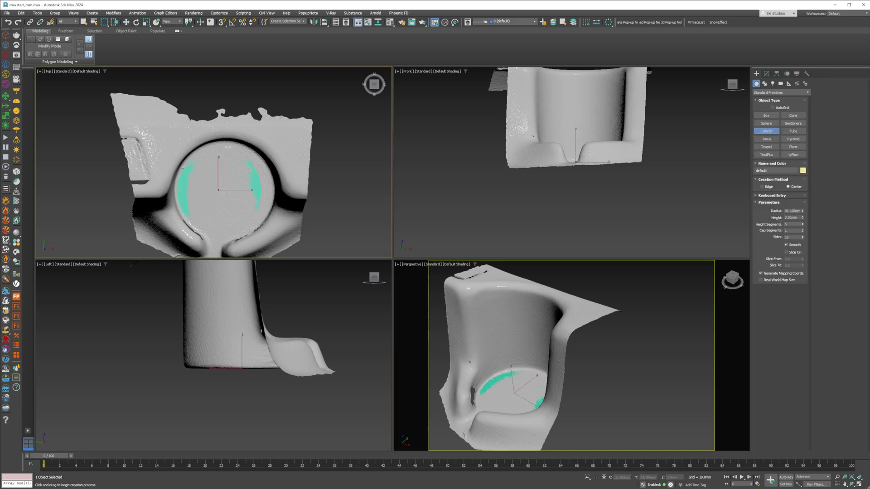
left_click_drag(227, 147, 229, 144)
left_click(230, 124)
right_click(231, 123)
left_click(539, 383)
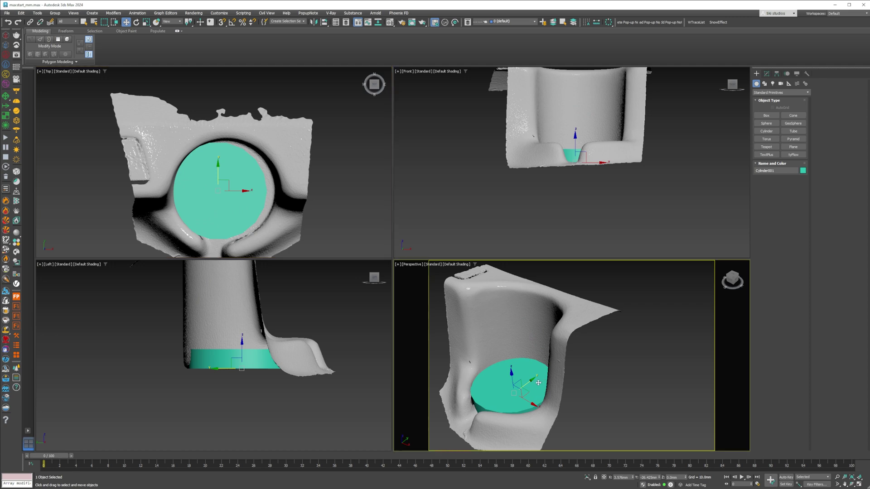
Make the cylinder see-through, maximize the perspective view and move the cylinder along X to centre it on the circular bottom.
middle_click_drag(539, 383, 577, 346)
key("alt+x")
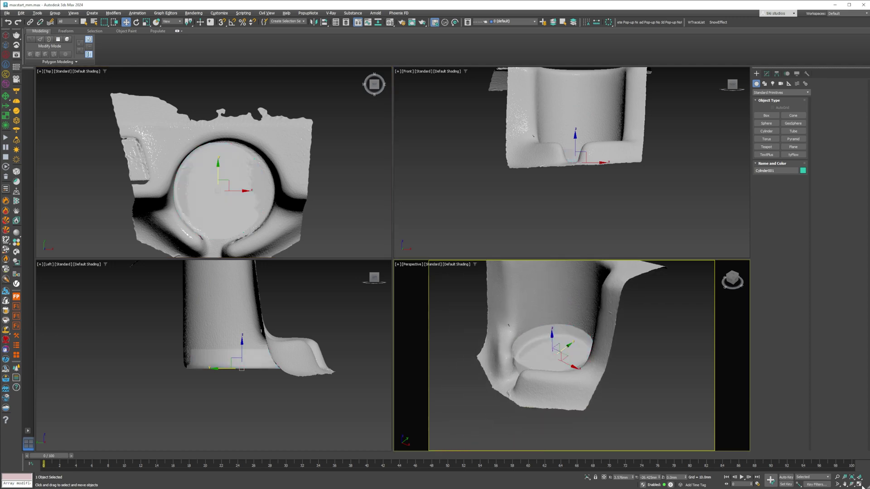
left_click(859, 485)
middle_click_drag(341, 295, 389, 318, "alt")
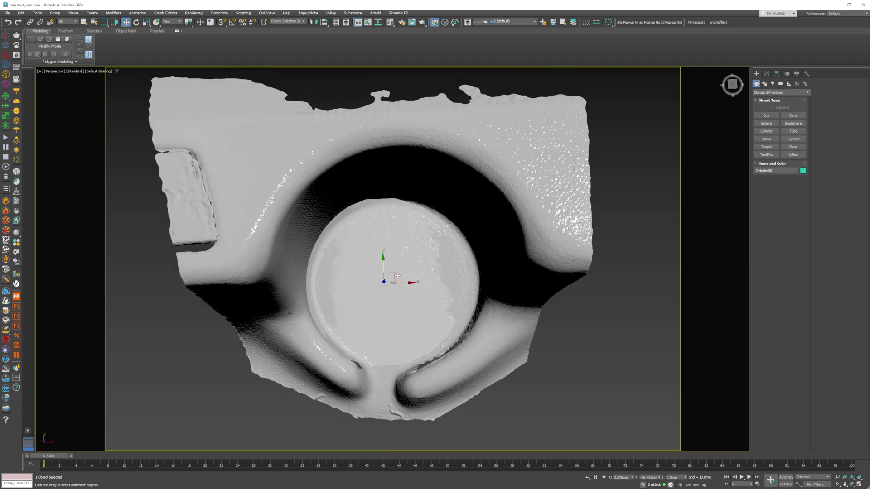
left_click_drag(398, 275, 410, 275)
Set the cylinder to 1 height segment and 60 sides.
left_click(767, 73)
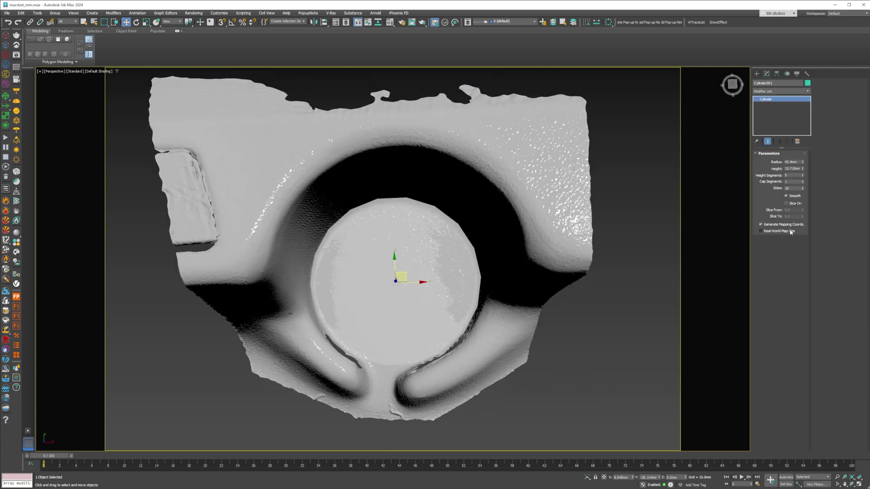
right_click(801, 175)
left_click(804, 171)
double_click(793, 188)
type("60")
key("Return")
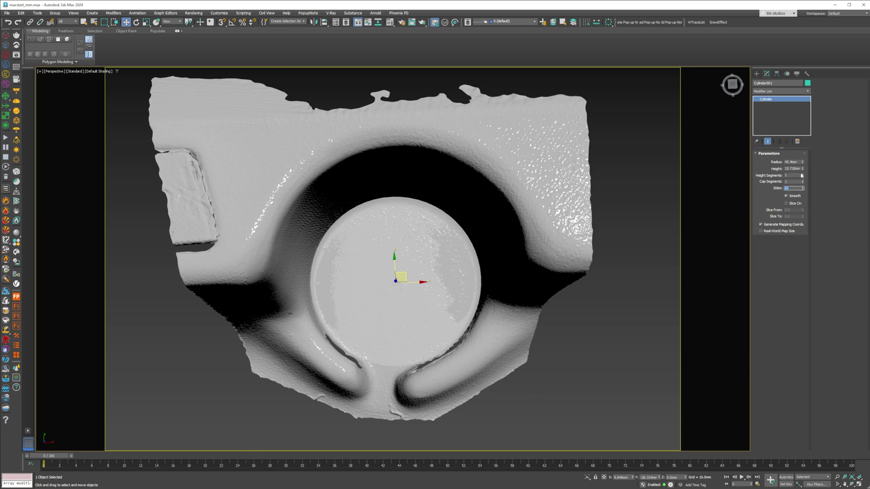
Enlarge the cylinder's radius to about 46.3 mm and make the scan mesh see-through instead of the cylinder.
left_click_drag(804, 164, 805, 163)
key("alt+x")
left_click(544, 252)
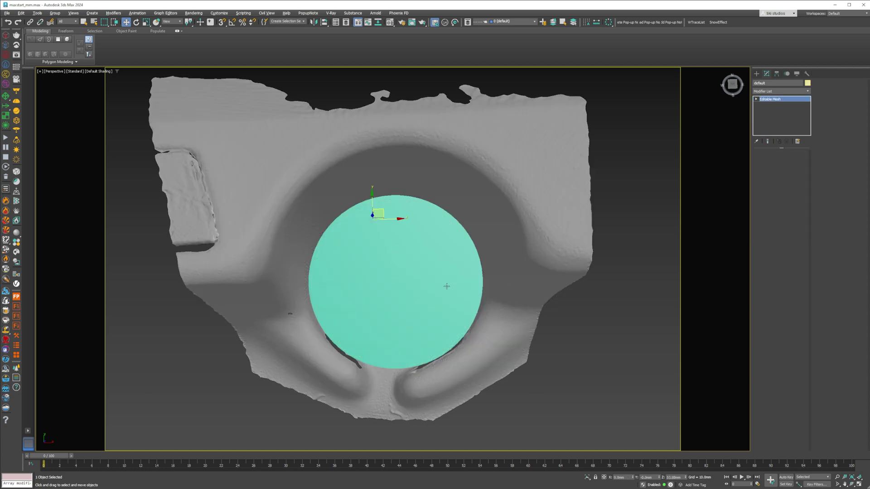
left_click(447, 287)
middle_click_drag(446, 287, 428, 192, "alt")
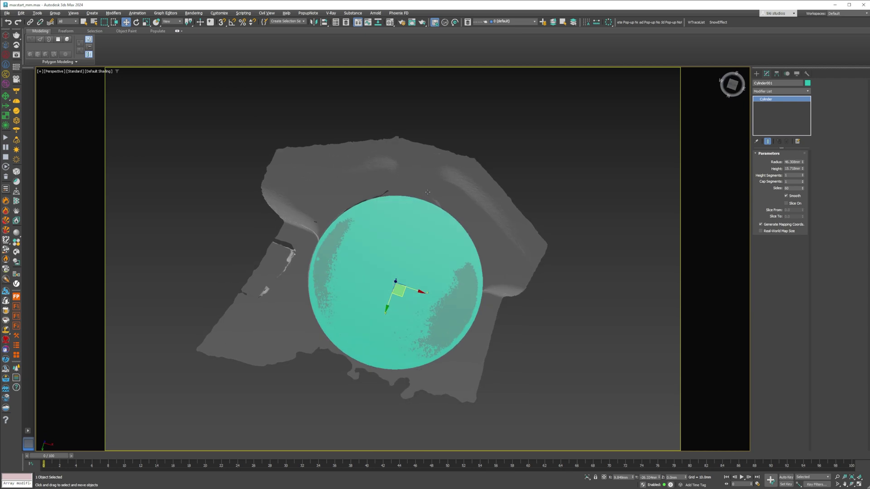
Fit the cylinder to the cup wall with a radius of about 47 mm and a height of about 61 mm.
left_click_drag(804, 161, 778, 170)
middle_click_drag(748, 179, 727, 185, "alt")
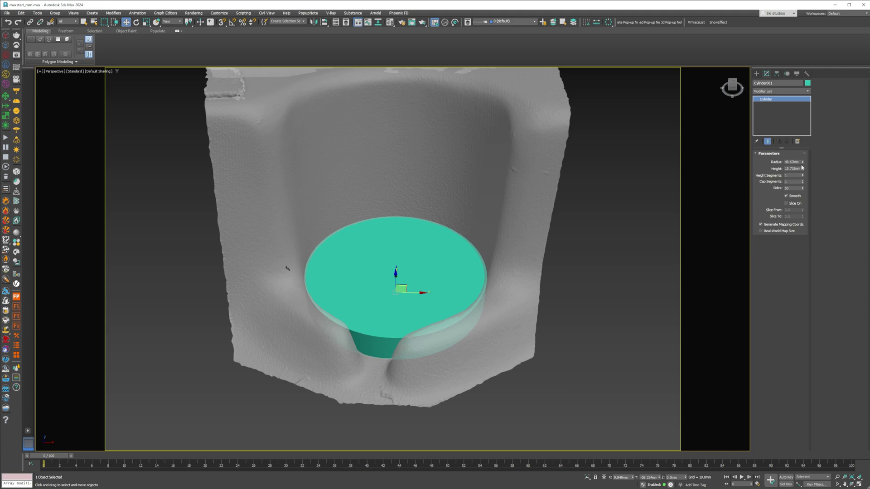
left_click_drag(802, 166, 803, 158)
middle_click_drag(372, 246, 423, 320)
key("F4")
key("F4")
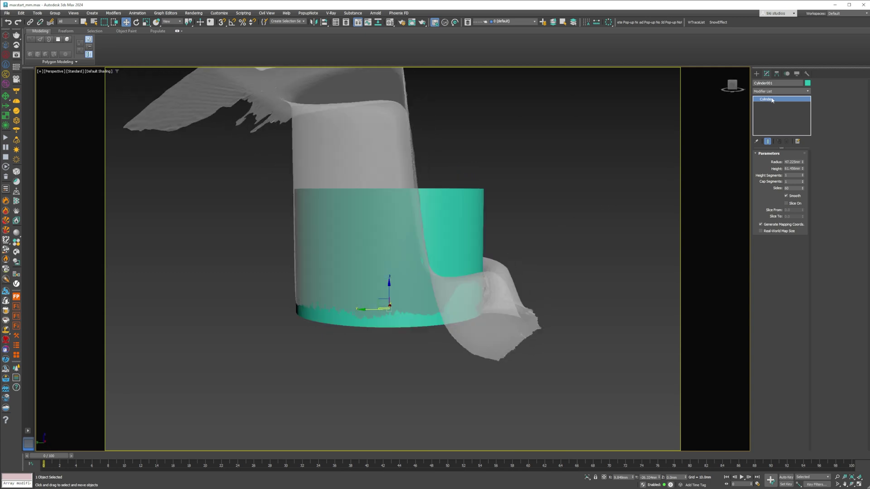
Add an Edit Poly modifier to the cylinder and enter polygon editing with edged faces shown, viewed from below.
left_click(774, 92)
type("ed")
left_click(769, 122)
key("F4")
middle_click_drag(411, 324, 403, 292, "alt")
key("4")
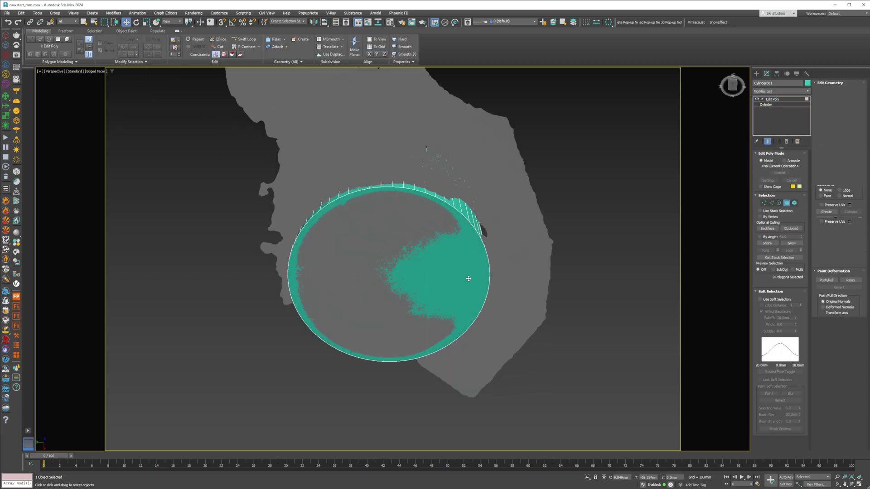
Inset the cylinder's bottom polygon so that its edges converge on a centre point.
left_click(468, 278)
left_click(800, 314)
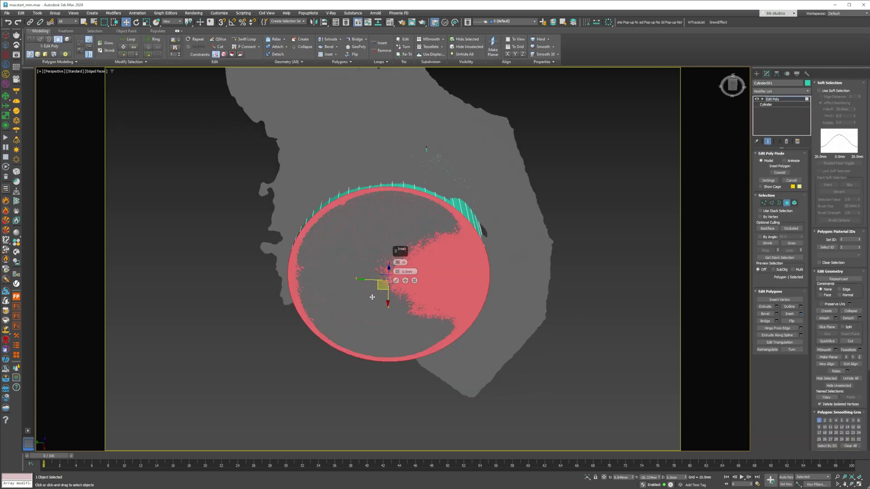
left_click(396, 281)
Chamfer the cylinder's bottom rim edges with multiple segments to round them like the cup holder's base.
key("2")
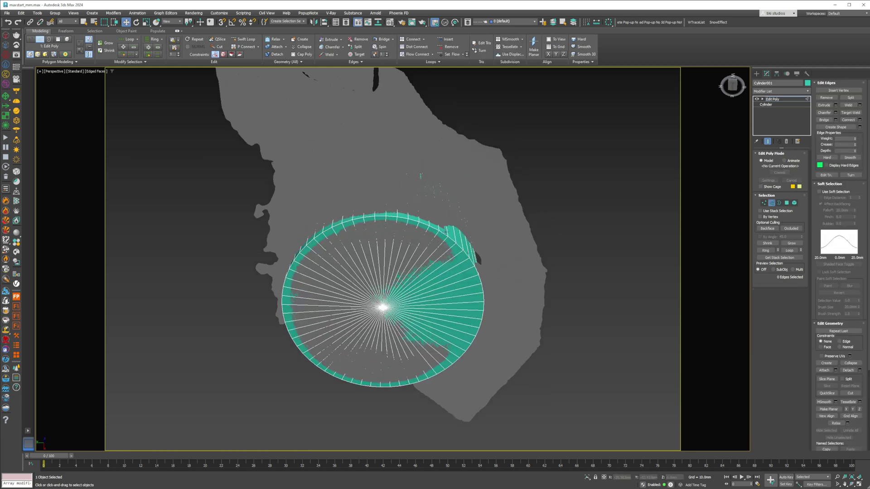
left_click(777, 321)
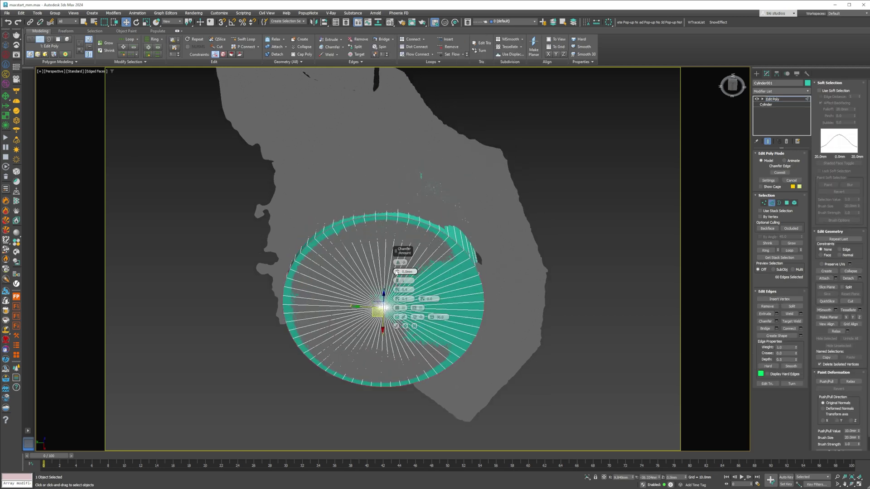
left_click_drag(397, 271, 398, 233)
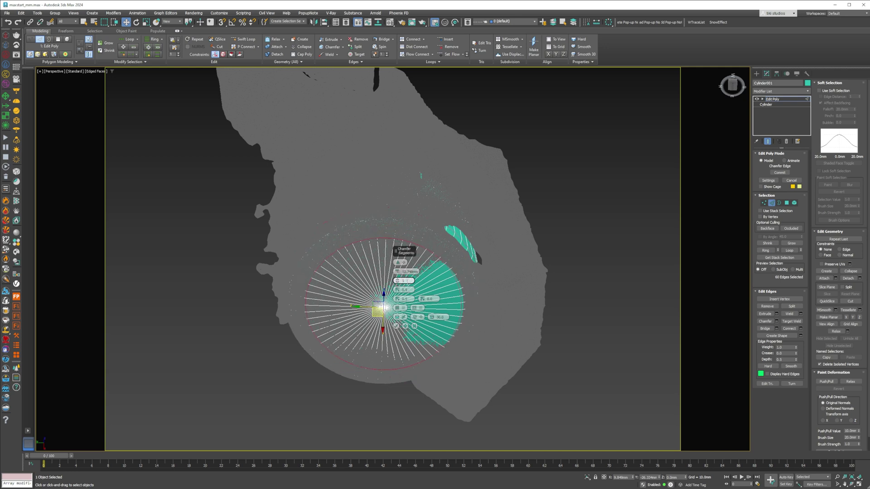
key("Return")
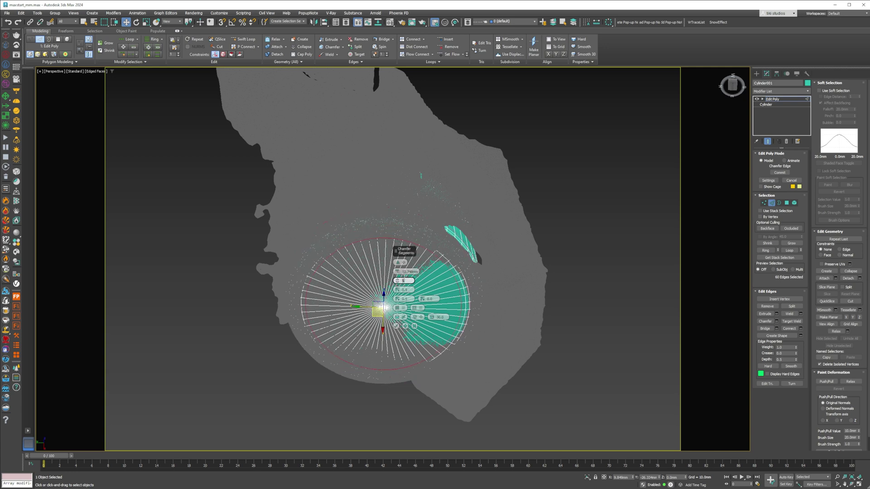
left_click(397, 326)
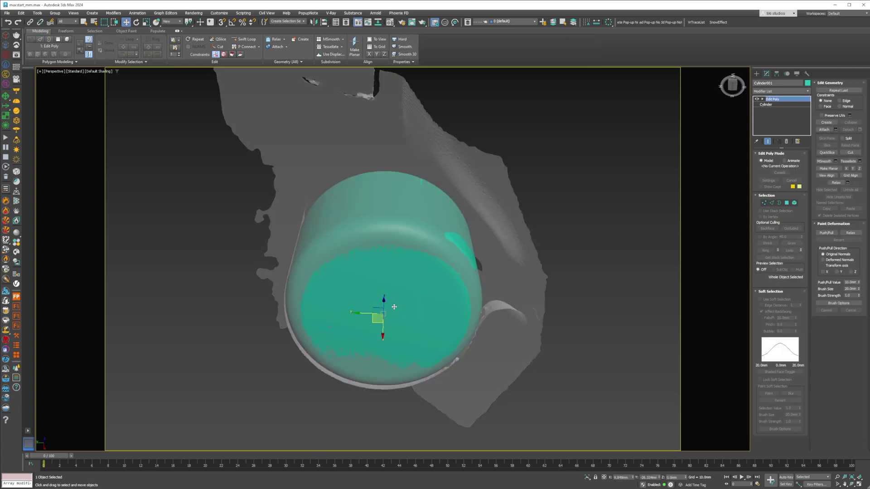
scroll(393, 307, "up", 5)
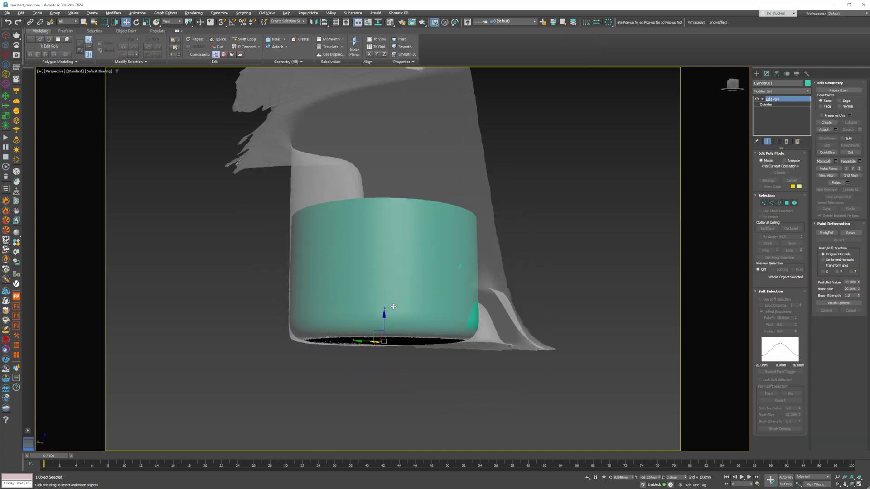
middle_click_drag(393, 307, 363, 290, "alt")
key("1")
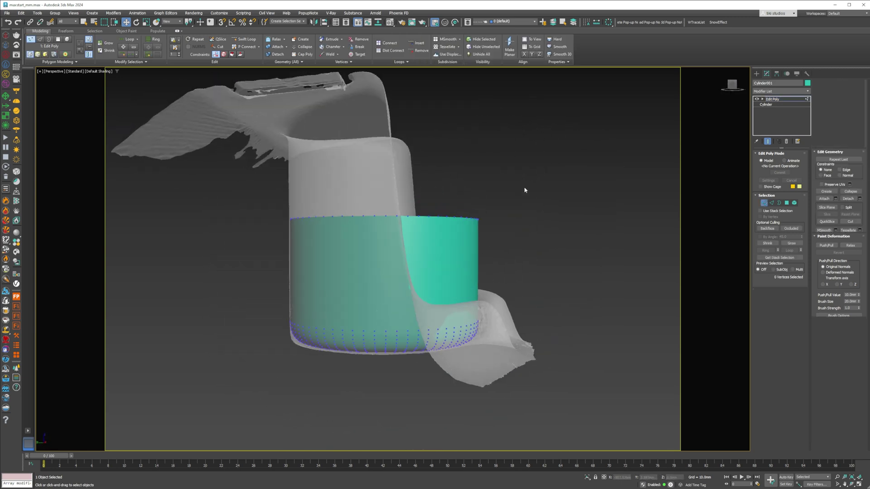
left_click_drag(528, 186, 219, 254)
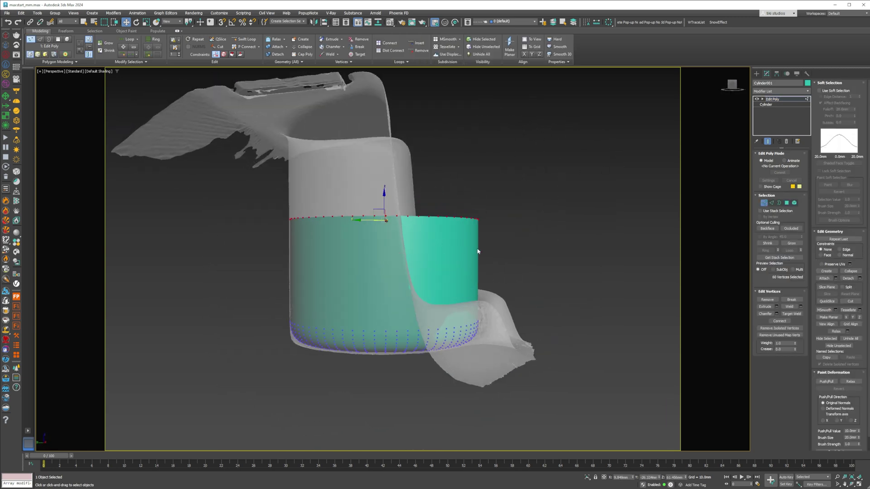
key("1")
Add an FFD(cyl) modifier to the cylinder and set its lattice to 2x6x2 control points.
left_click(780, 91)
type("ff")
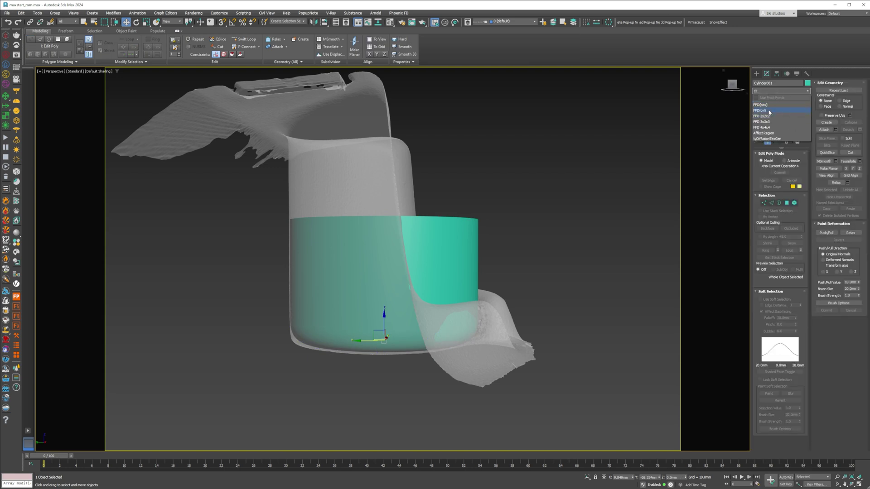
left_click(765, 110)
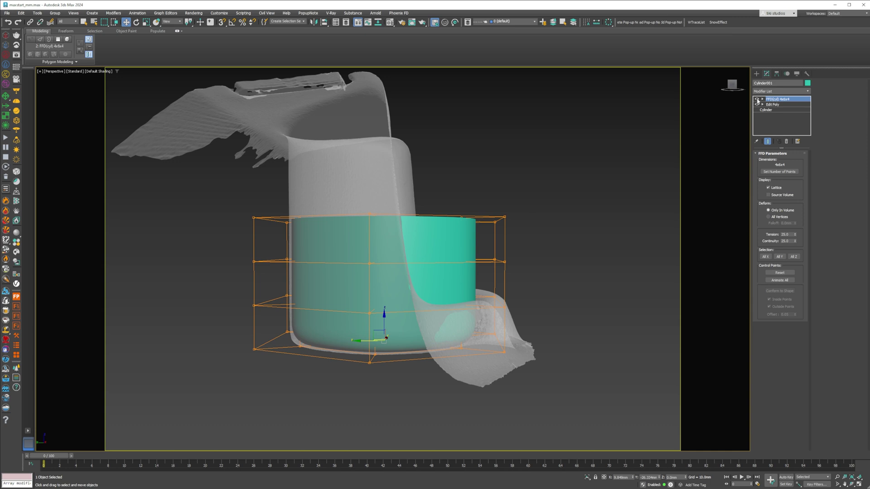
left_click(779, 171)
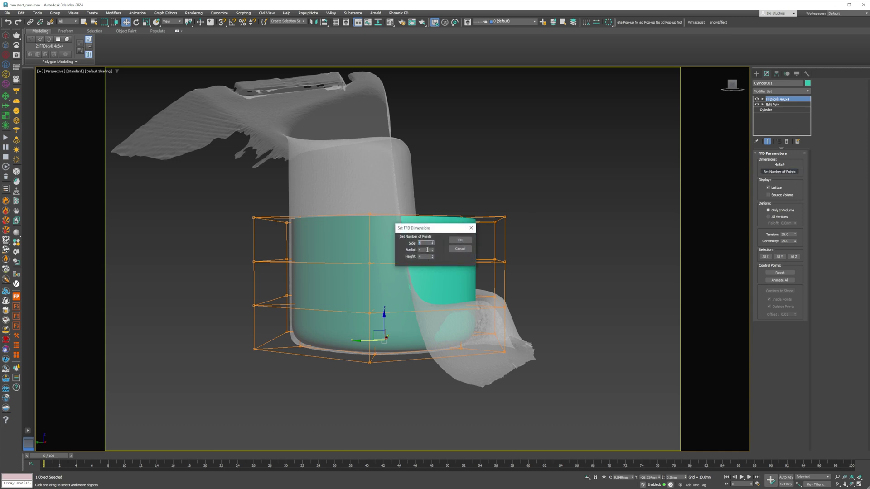
left_click(461, 240)
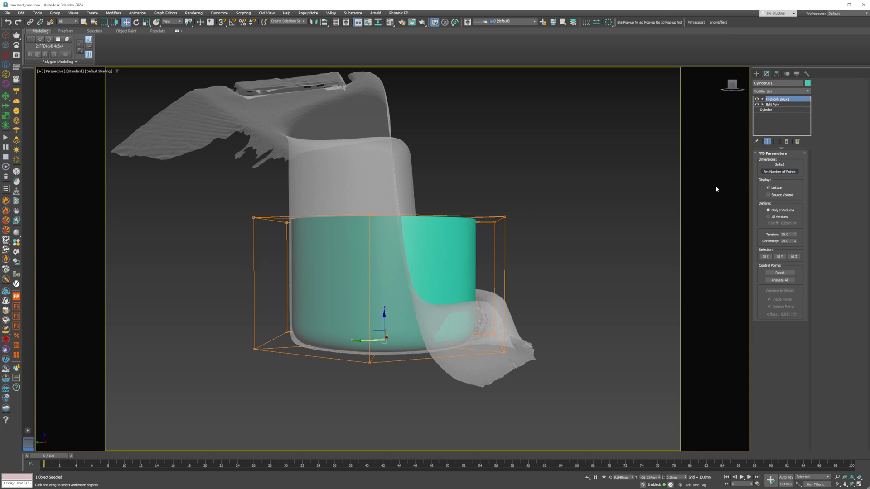
Set the cylindrical FFD lattice to 60 control points around its side.
left_click(782, 175)
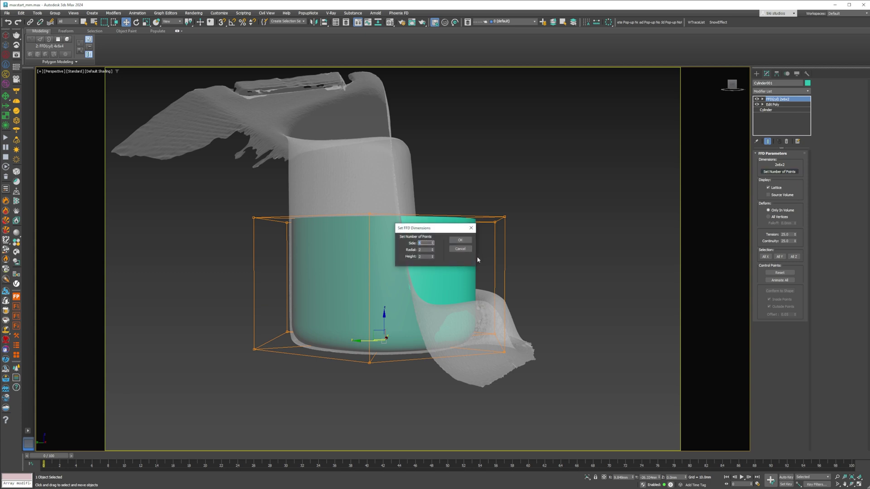
type("60")
left_click(459, 239)
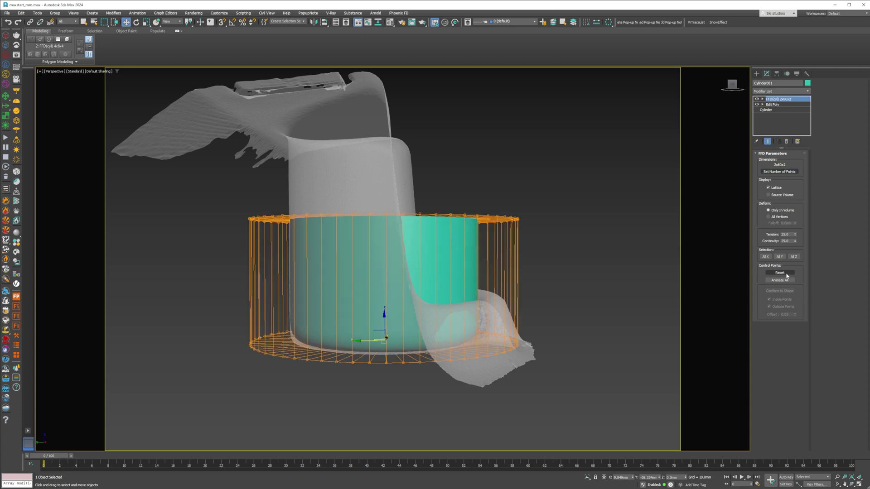
Scale the lattice's top and bottom rings of control points slightly to match the cup holder's tapered walls.
right_click(401, 224)
left_click(414, 243)
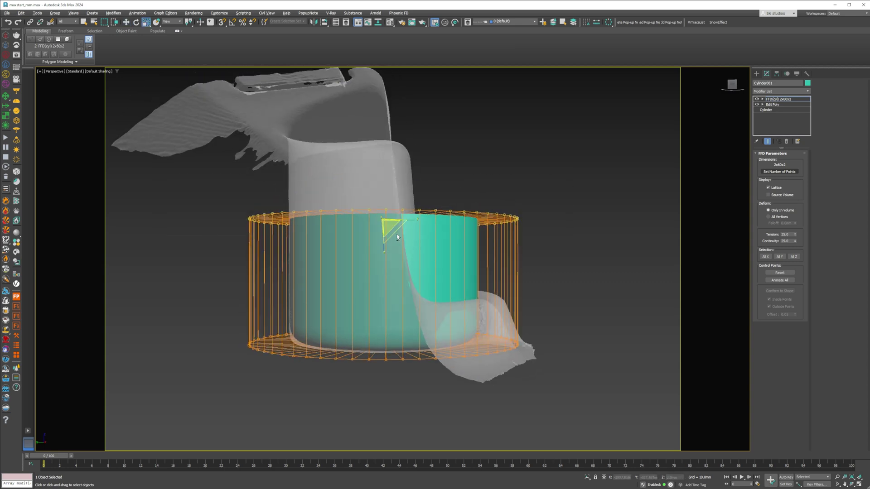
left_click_drag(389, 224, 395, 225)
middle_click_drag(397, 254, 398, 252, "alt")
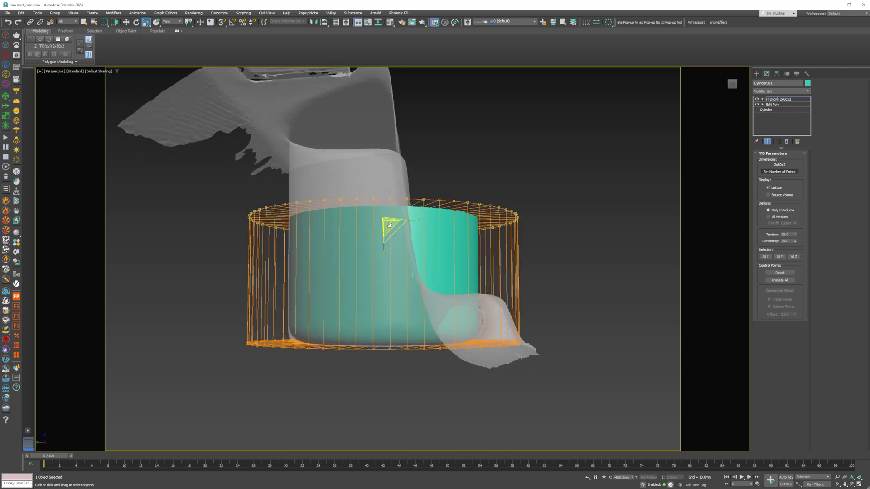
left_click_drag(390, 228, 395, 225)
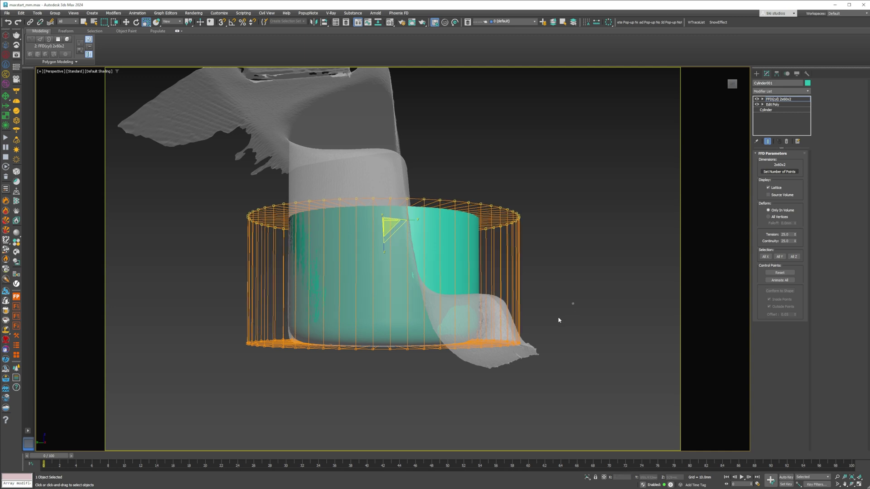
left_click(390, 348)
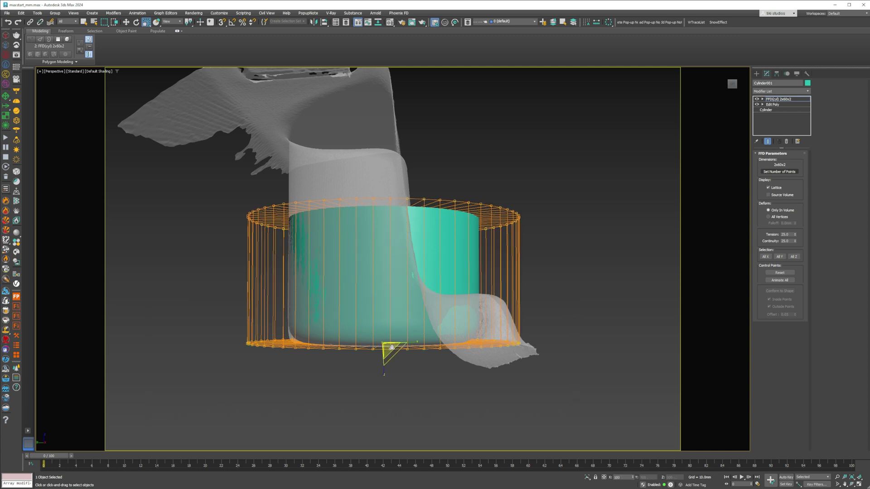
left_click_drag(392, 347, 390, 346)
Try shifting the whole cylinder slightly along its Y and X axes inside the cup holder.
right_click(390, 346)
left_click(400, 355)
mouse_move(399, 355)
middle_mouse_down("alt")
mouse_move(357, 370)
mouse_move(347, 357)
mouse_move(389, 365)
mouse_move(410, 290)
mouse_move(410, 322)
mouse_move(383, 350)
middle_mouse_up("alt")
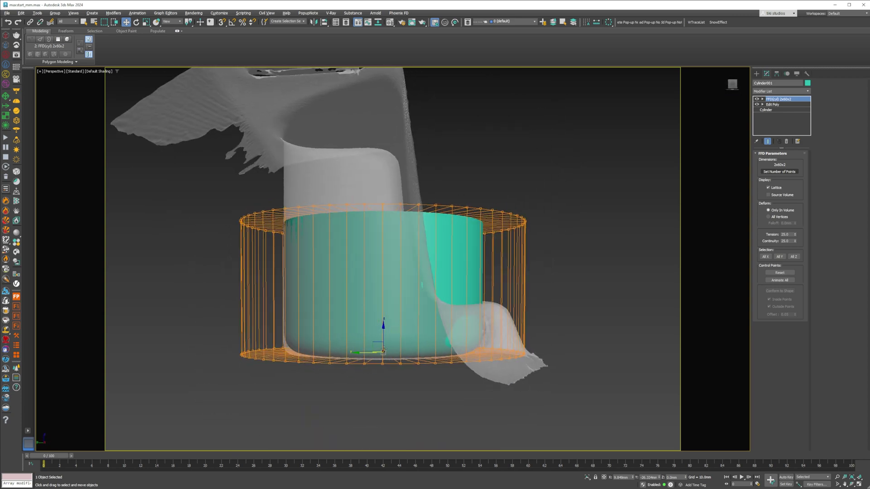
left_click_drag(361, 354, 360, 352)
middle_click_drag(360, 351, 323, 303, "alt")
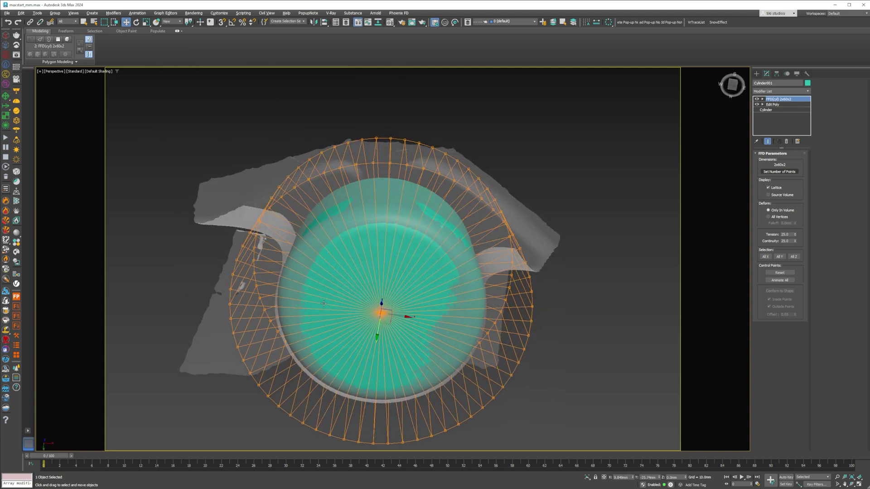
left_click_drag(402, 316, 392, 316)
Try scaling the whole cylinder down uniformly within the cup holder, and undo the scaling.
right_click(382, 325)
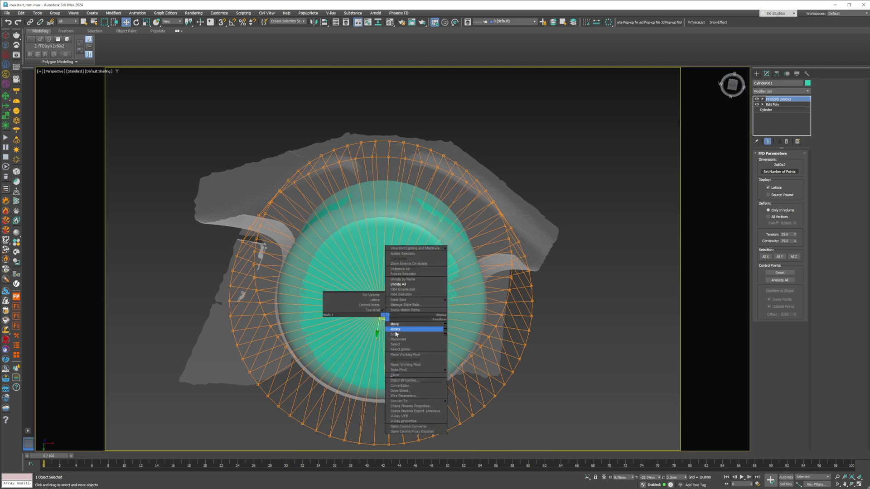
left_click(402, 338)
left_click_drag(376, 303, 383, 311)
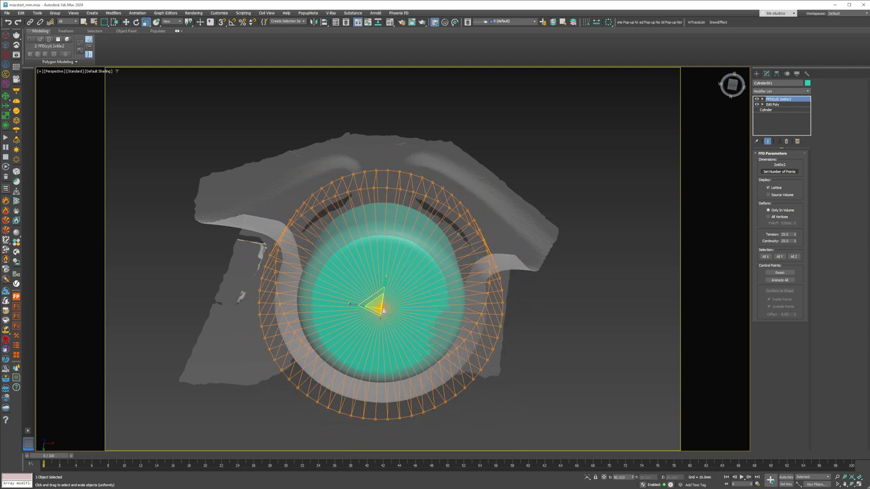
key("ctrl+z")
middle_click_drag(387, 296, 416, 324, "alt")
key("w")
left_click_drag(430, 326, 430, 326)
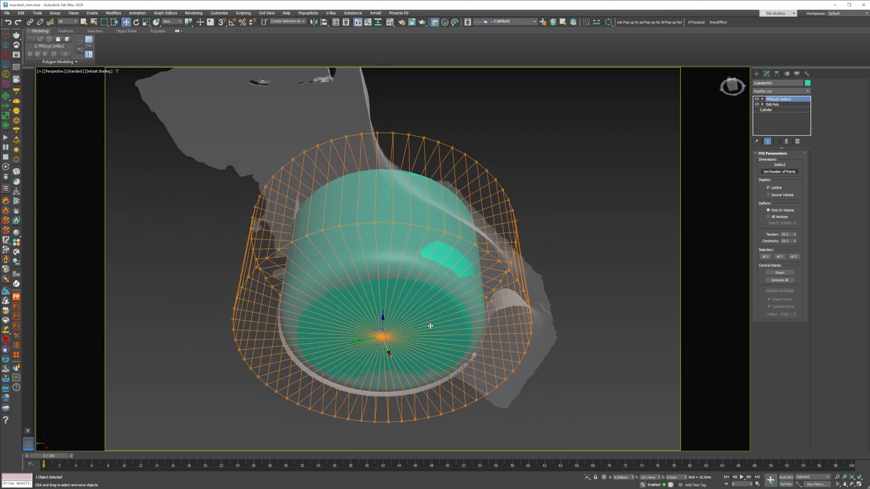
middle_click_drag(432, 292, 446, 308, "alt")
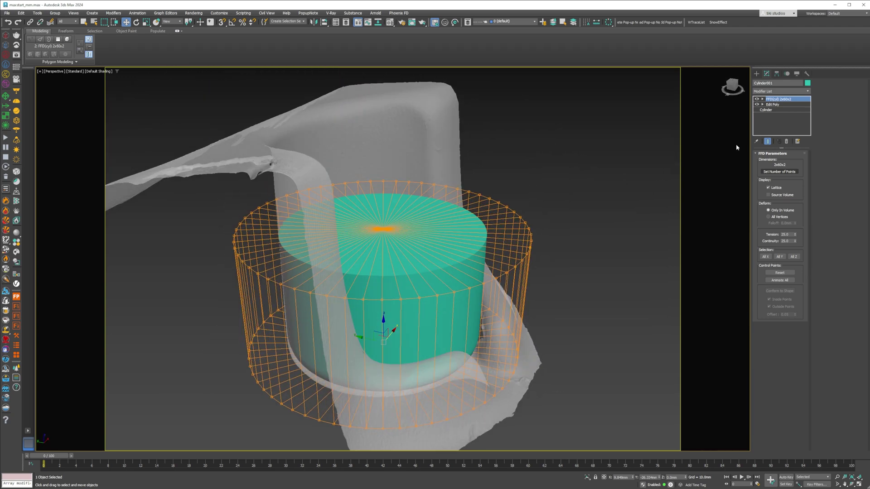
Add an Edit Poly modifier above the FFD and select the cylinder's top polygon with edged faces shown.
left_click(787, 91)
type("e")
left_click(760, 123)
key("F4")
scroll(441, 257, "up", 3)
key("4")
left_click(390, 230)
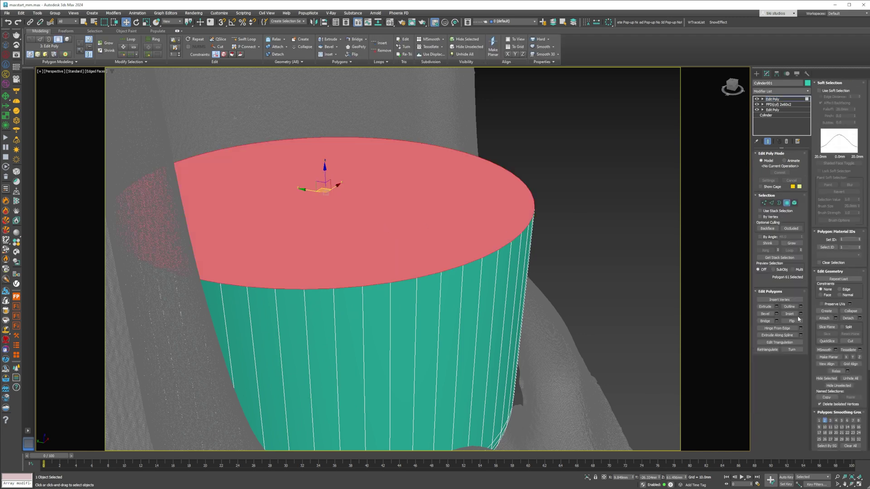
Inset the cylinder's top polygon and scale it inward to leave a narrow ring of faces around the rim.
key("shift+ctrl+i")
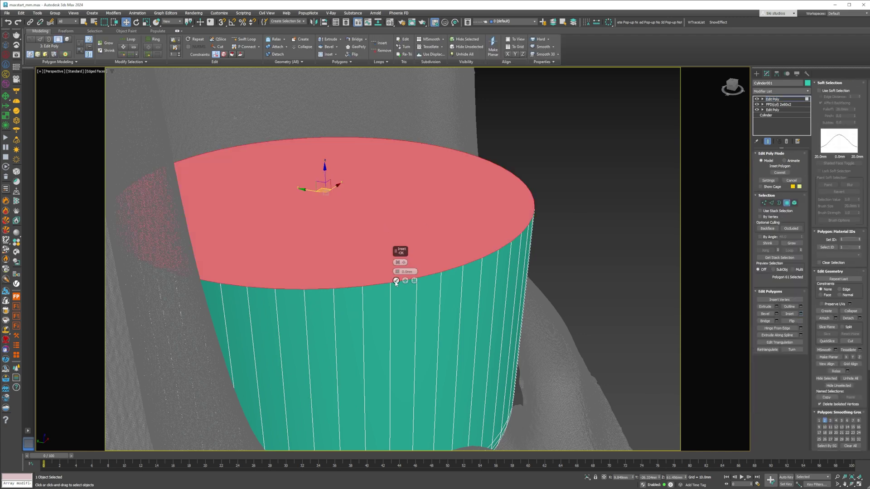
left_click(396, 281)
right_click(369, 215)
left_click(394, 229)
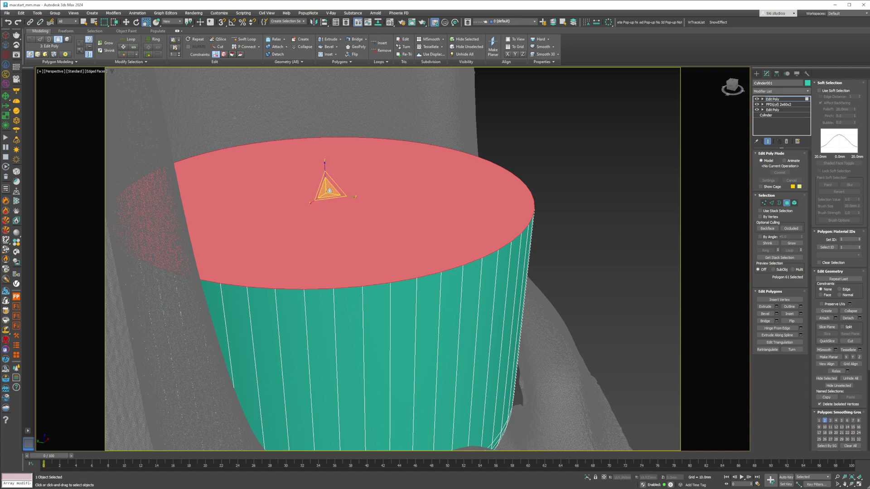
left_click_drag(329, 191, 329, 196)
right_click(329, 192)
left_click(343, 200)
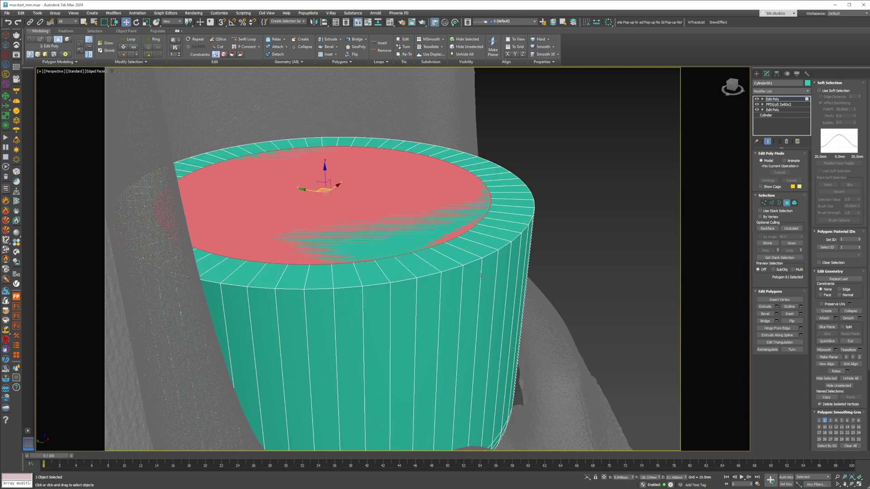
Chamfer the cylinder's outer top rim edges with multiple segments to round the rim.
key("2")
double_click(452, 268)
scroll(453, 268, "down", 4)
middle_click_drag(453, 268, 435, 265, "alt")
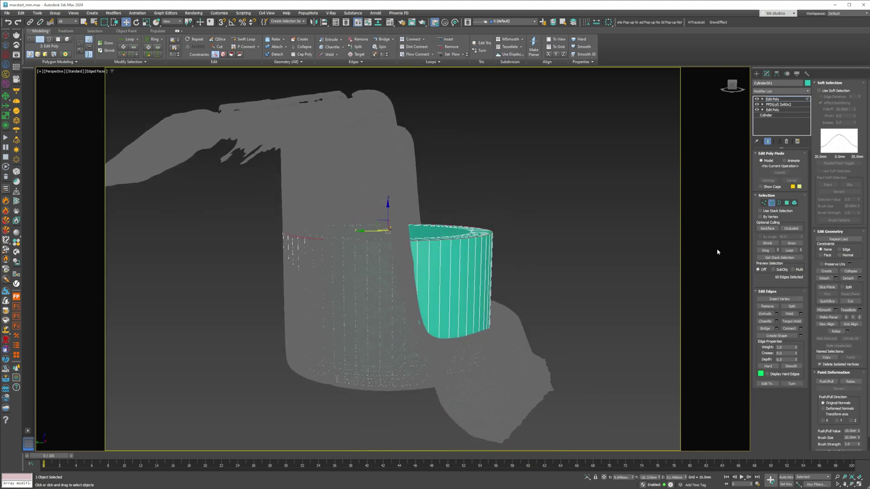
key("ctrl+shift+c")
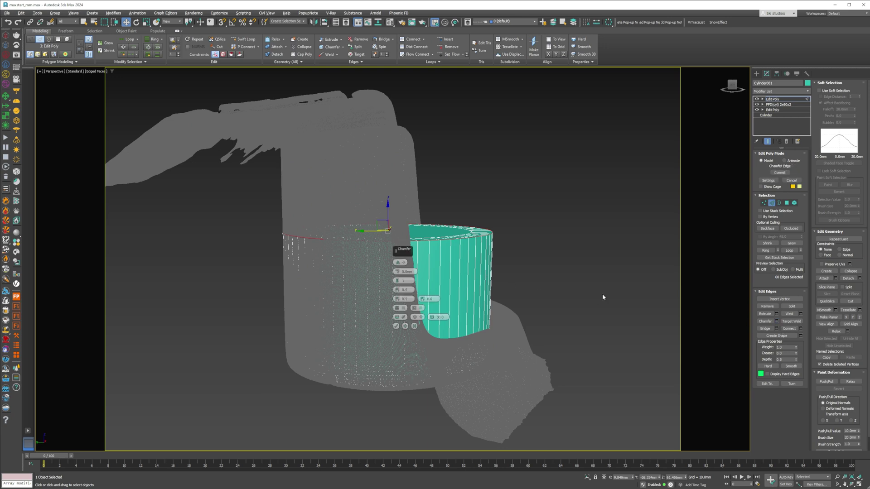
scroll(398, 272, "up", 2)
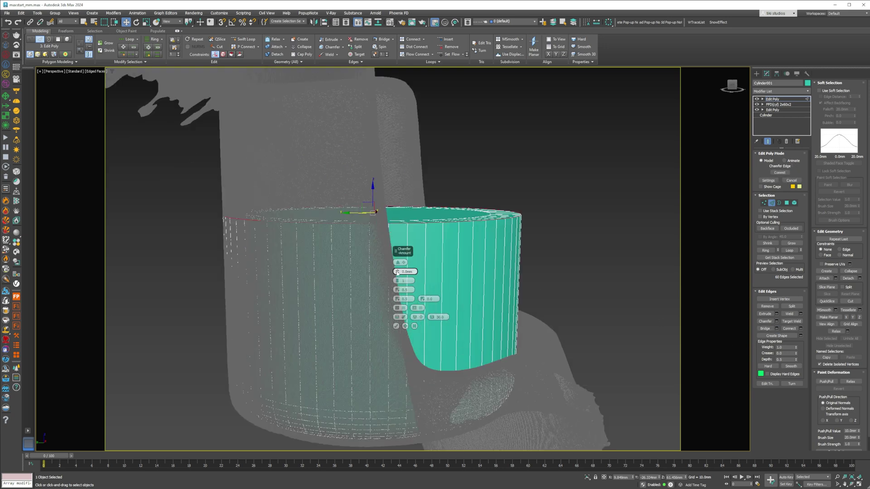
left_click_drag(398, 272, 399, 253)
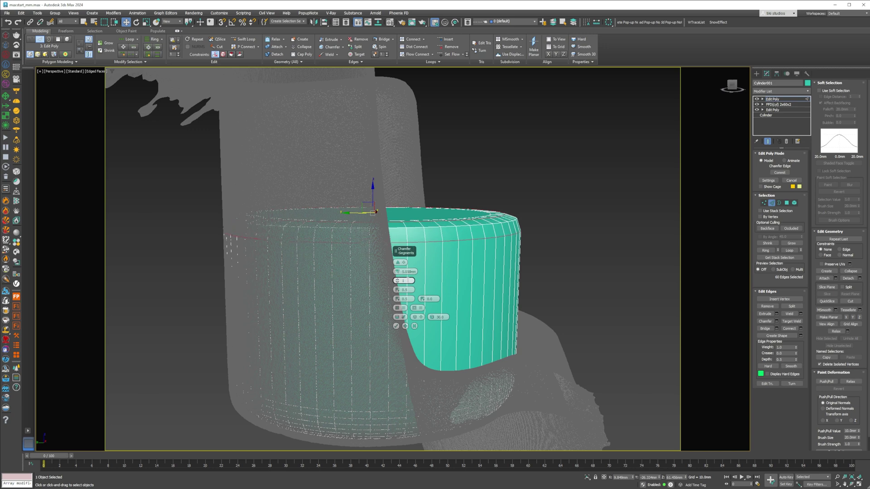
key("Return")
left_click(396, 326)
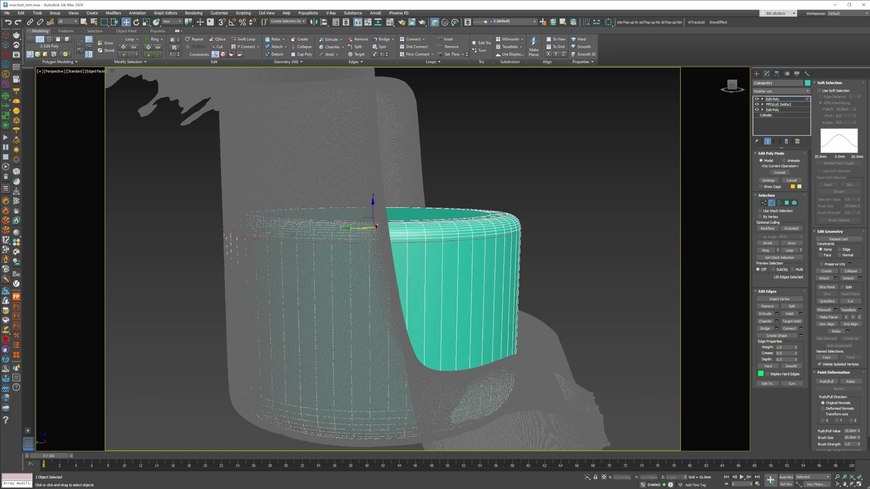
Leave edge editing, hide the edged faces and deselect the cylinder.
scroll(345, 345, "down", 4)
middle_click_drag(345, 317, 408, 363, "alt")
key("2")
key("F4")
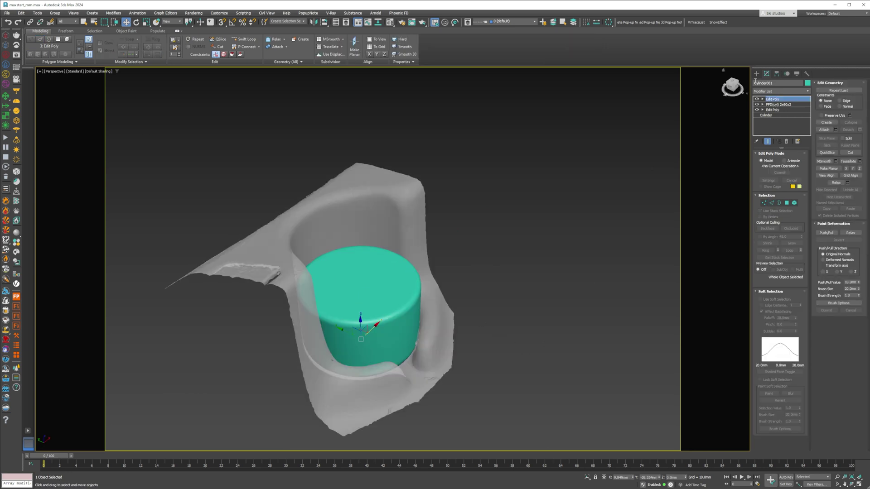
mouse_move(360, 316)
middle_mouse_down("alt")
mouse_move(347, 270)
mouse_move(462, 277)
mouse_move(534, 306)
middle_mouse_up("alt")
key("F4")
left_click(534, 306)
key("F4")
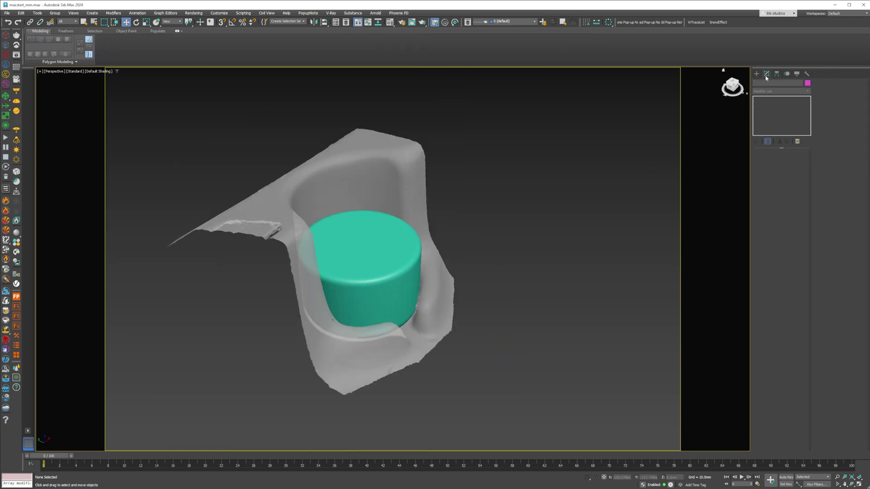
Create a thin box about 8 mm wide and 25 mm high beside the scan and set its length to 64 mm.
left_click(756, 73)
left_click(771, 116)
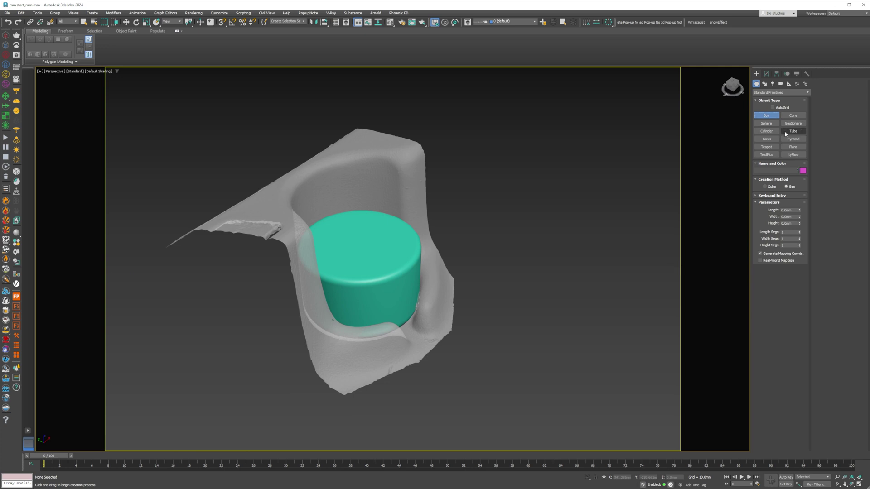
left_click_drag(534, 330, 580, 352)
left_click(571, 324)
right_click(562, 324)
left_click(766, 74)
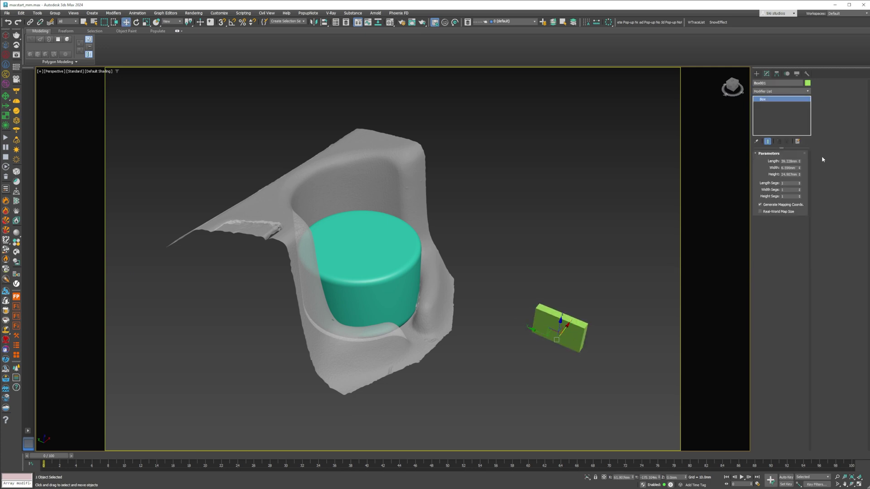
left_click_drag(799, 162, 793, 160)
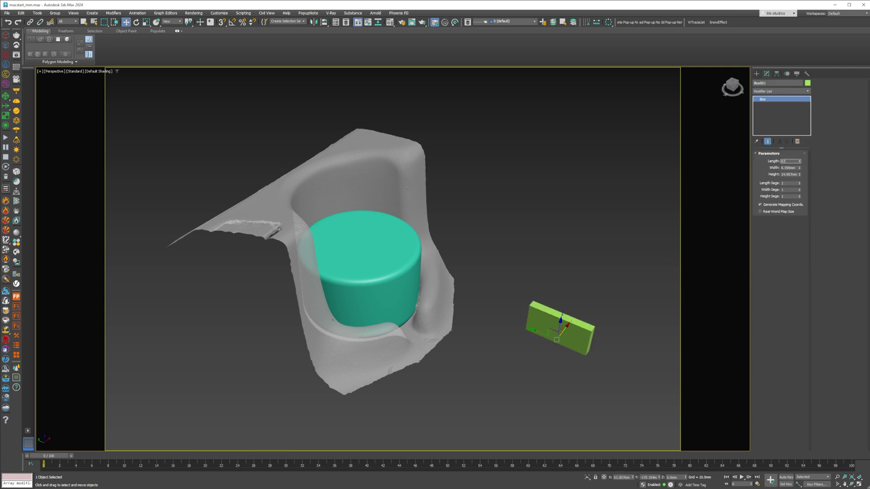
key("Return")
middle_click_drag(551, 360, 530, 328)
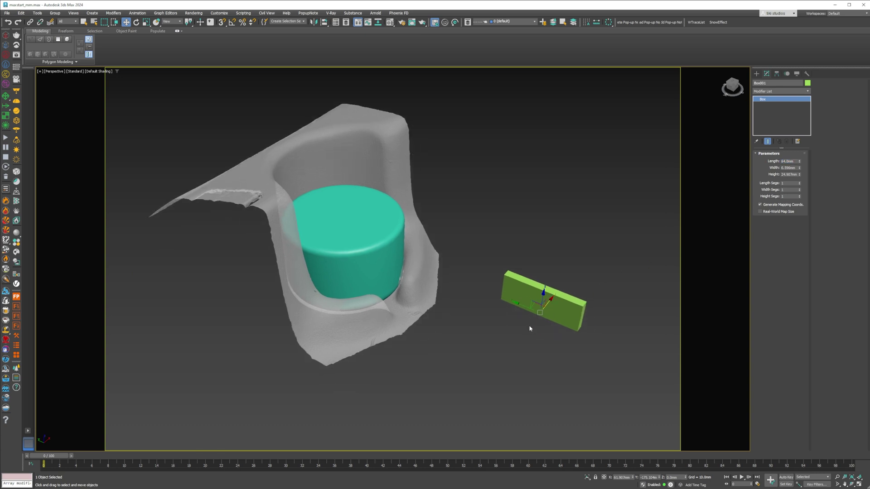
Copy the box a short distance along X and set the copy's length to 69 mm.
left_click_drag(545, 308, 537, 319, "shift")
key("Return")
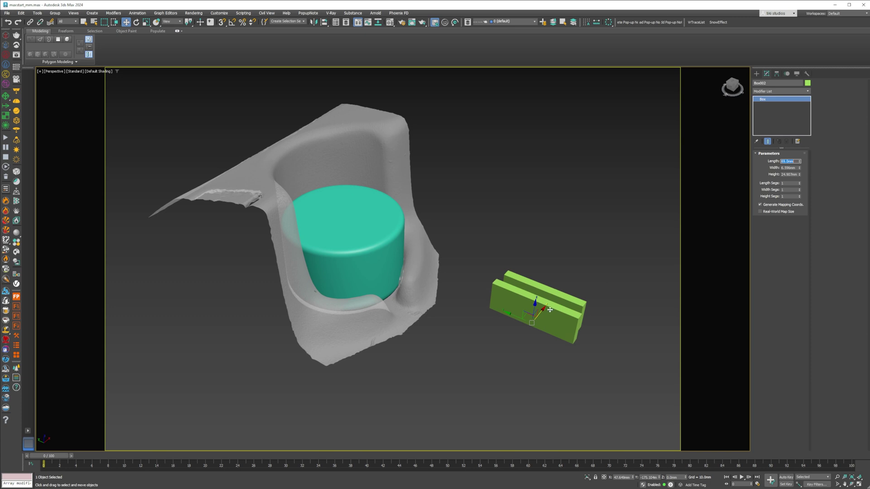
middle_click_drag(544, 310, 517, 312, "alt")
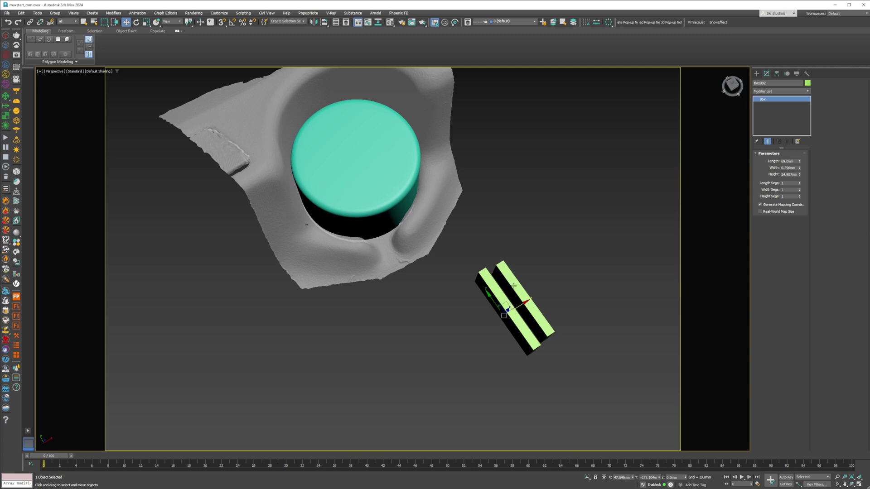
Delete the original 64 mm box and select the remaining copy.
left_click(524, 292)
key("Delete")
left_click(490, 295)
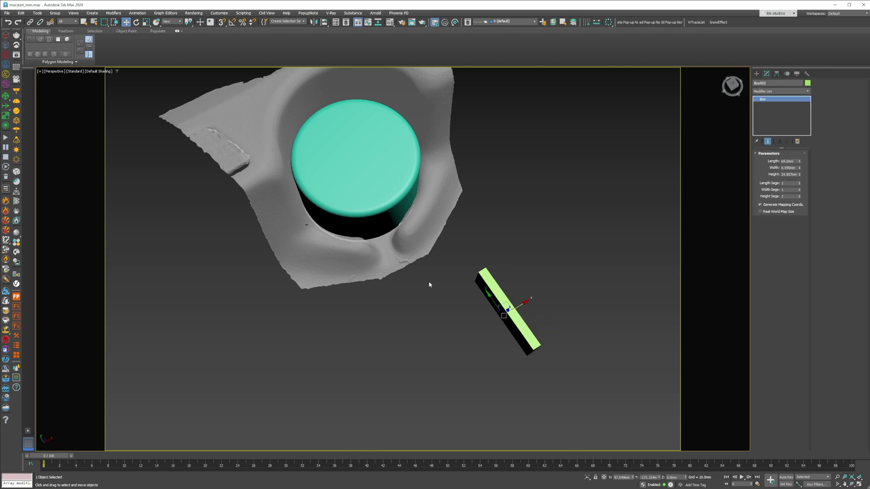
Quick-align the box to the cylinder's centre and raise it along Z to the cylinder's top face.
key("shift+a")
left_click(353, 193)
key("F4")
middle_click_drag(361, 174, 361, 175, "alt")
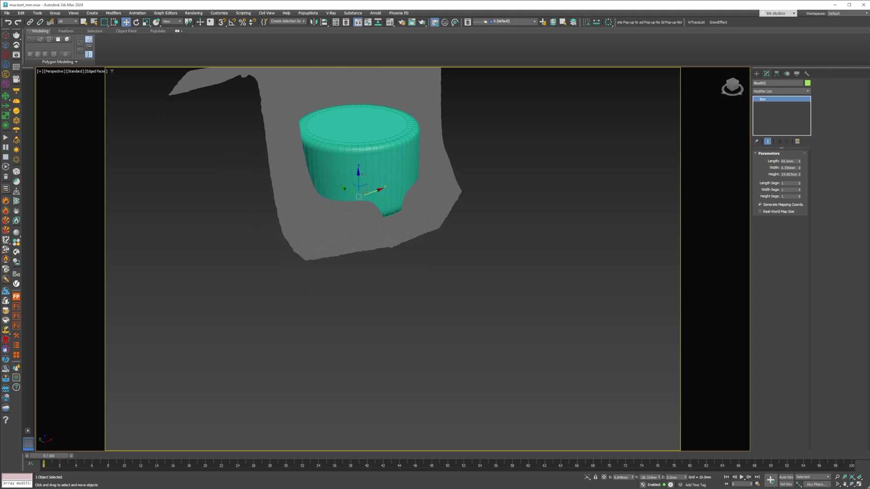
left_click_drag(359, 176, 381, 128)
In the top view, scale down the cylinder's inner top polygon until its diameter matches the box's length.
key("t")
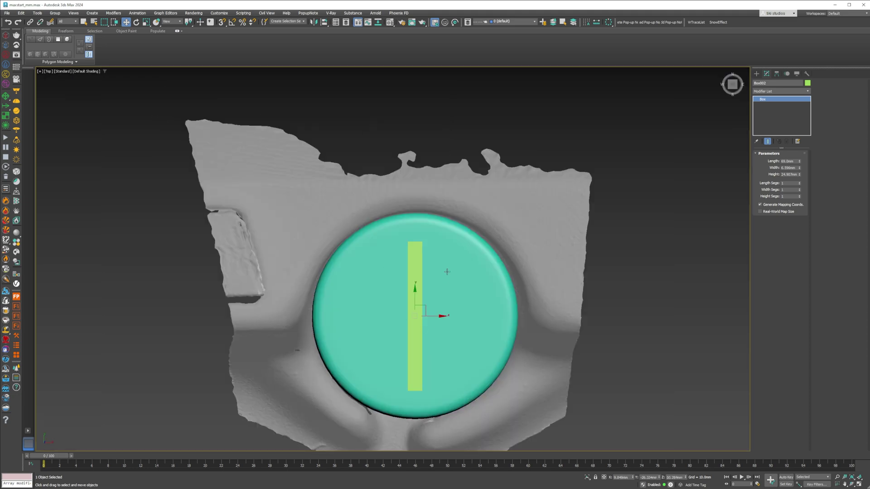
key("F4")
left_click(447, 272)
scroll(442, 291, "up", 2)
middle_click_drag(442, 297, 439, 248)
key("4")
left_click(439, 252)
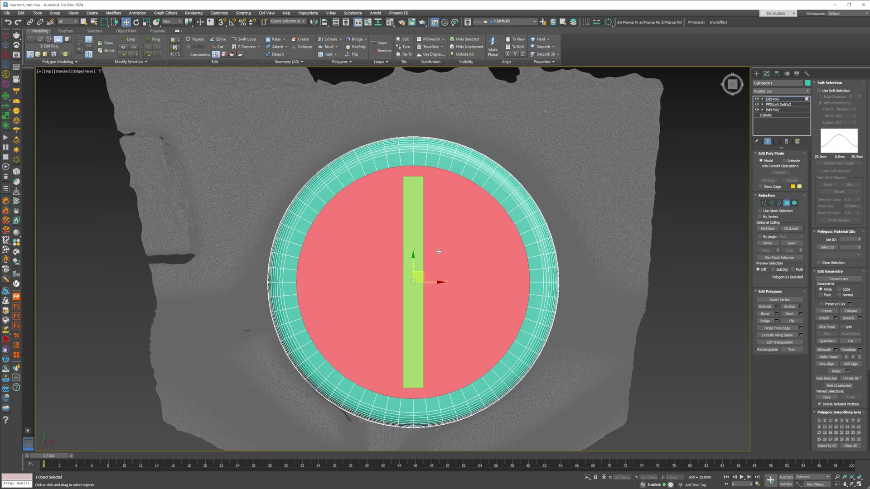
right_click(439, 251)
left_click(447, 254)
right_click(146, 22)
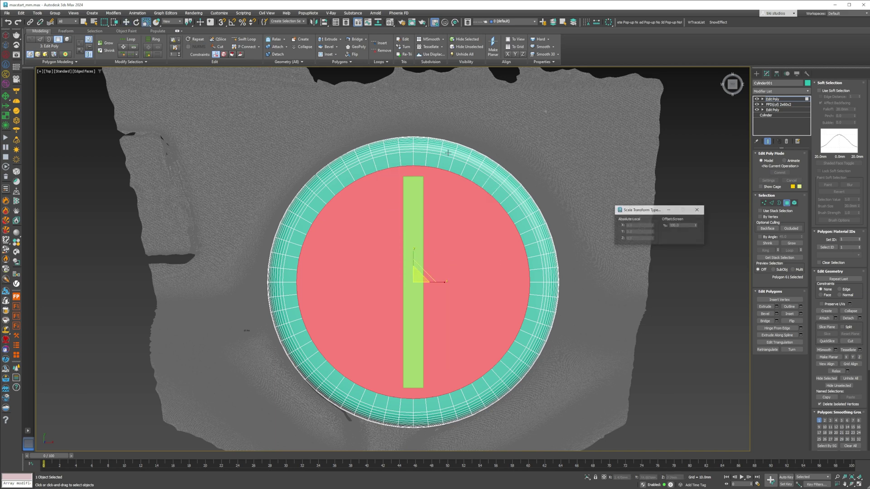
left_click_drag(697, 226, 703, 254)
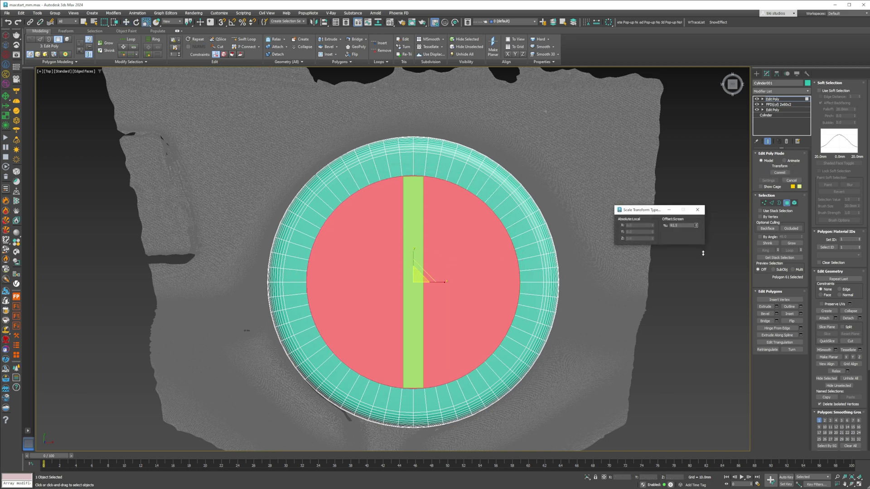
Leave polygon editing on the cylinder and delete the measuring box.
key("4")
left_click(420, 229)
key("Delete")
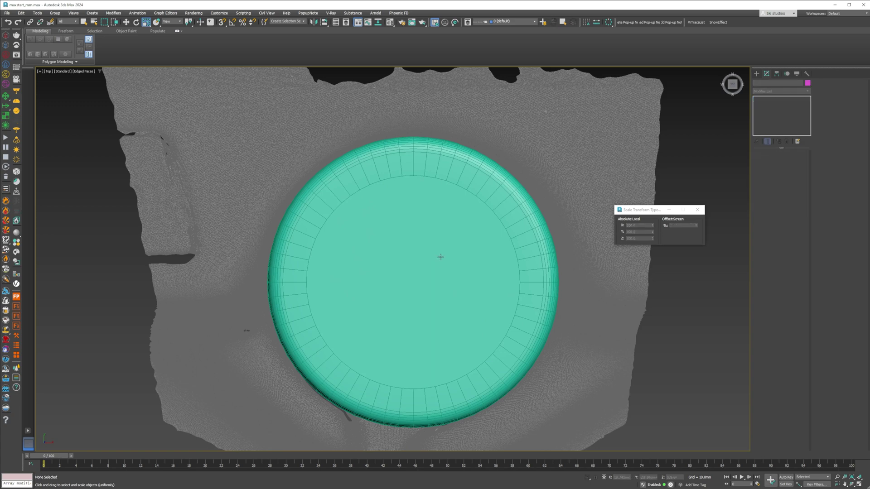
Select the cylinder, isolate it and frame it in the front view.
left_click(439, 257)
right_click(439, 257)
left_click(448, 262)
key("alt+q")
key("f")
key("z")
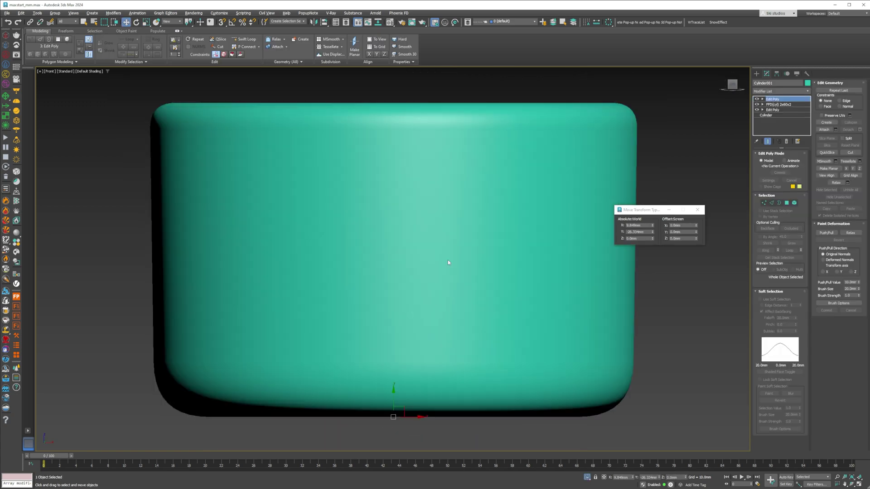
Extrude the cylinder's inner top polygon and move it down along Z to about 8 mm above the base to form the recess.
key("4")
key("F3")
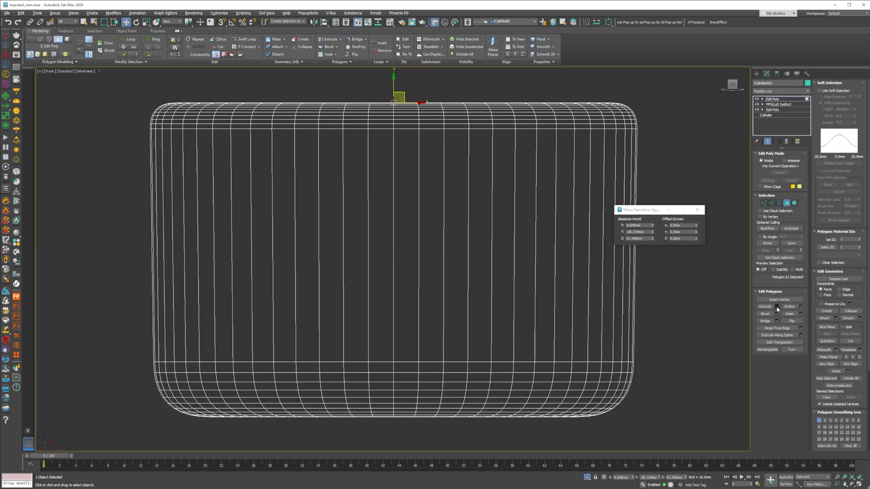
key("shift+e")
left_click(395, 272)
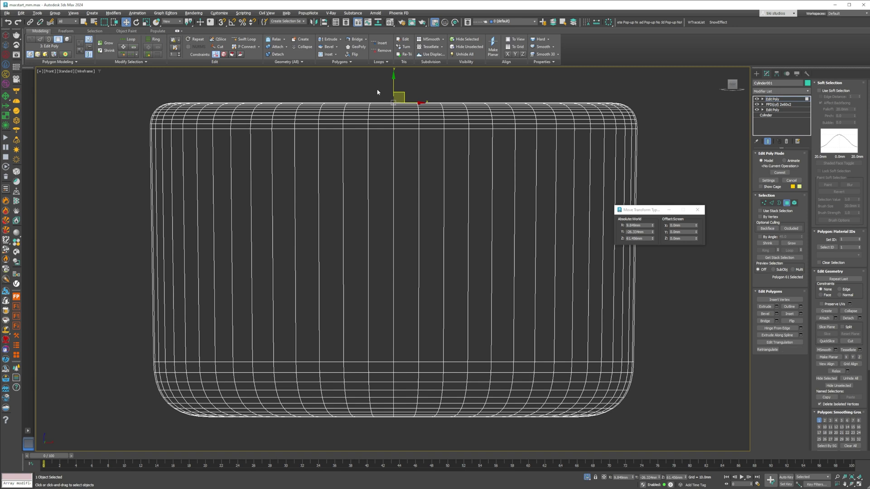
left_click_drag(393, 85, 384, 350)
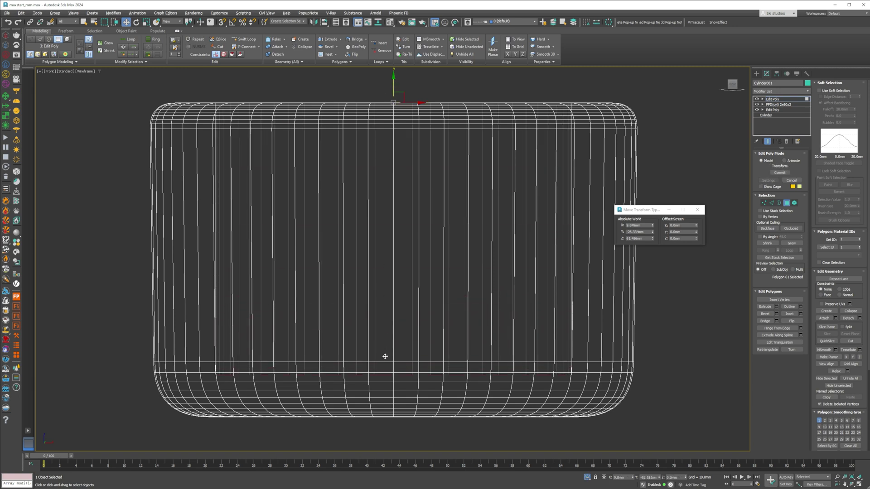
left_click_drag(385, 358, 386, 358)
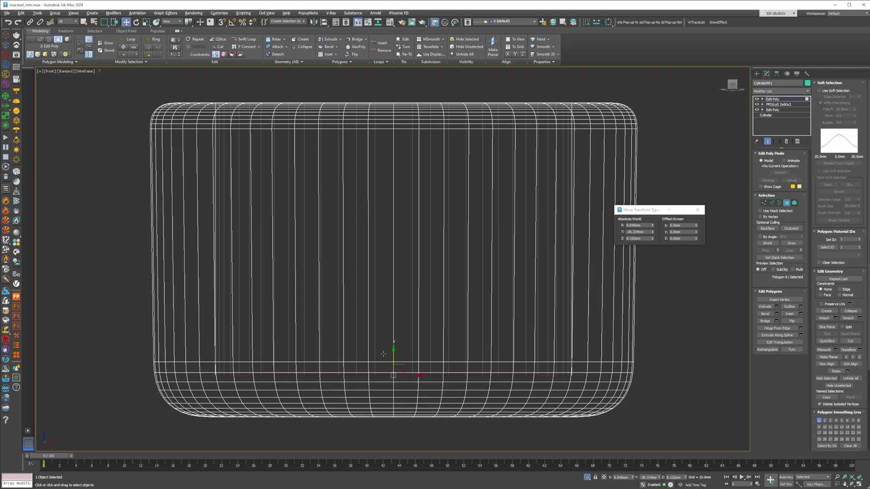
Inset the recess's floor polygon and collapse it into a single centre vertex.
key("p")
key("z")
middle_click_drag(393, 272, 395, 224, "alt")
scroll(391, 294, "down", 6)
scroll(395, 224, "up", 5)
scroll(394, 224, "up", 3)
key("2")
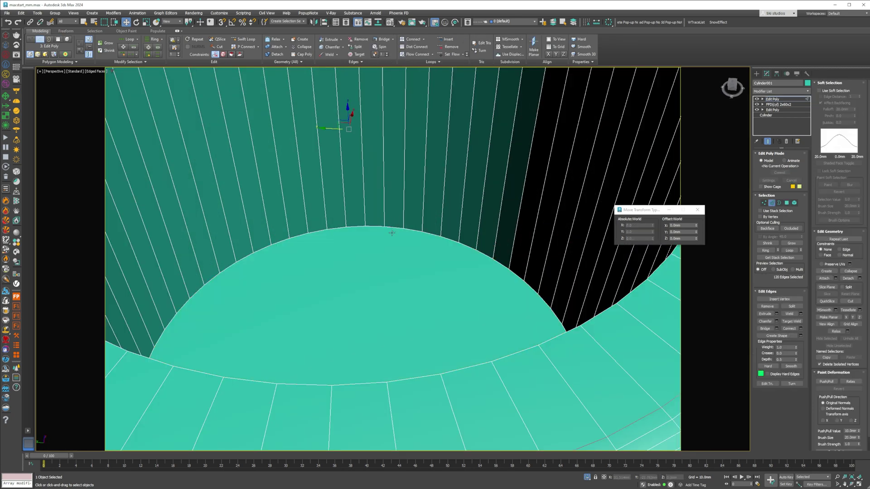
key("4")
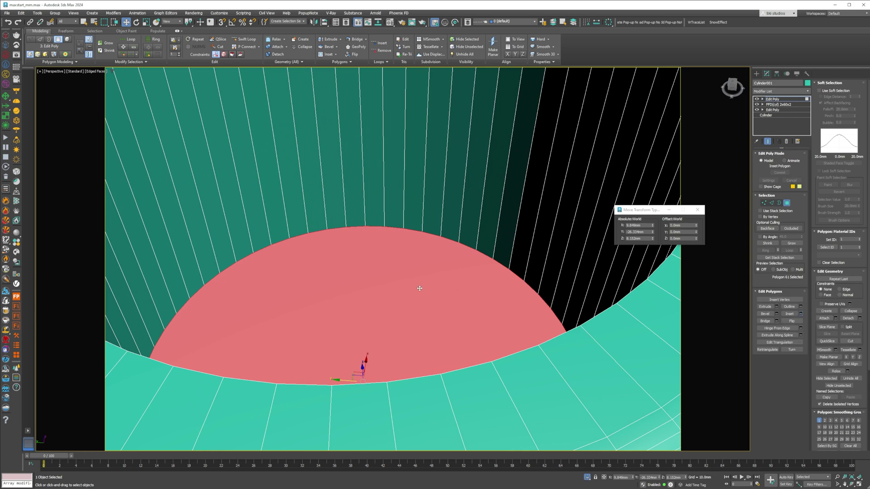
scroll(382, 284, "down", 6)
right_click(368, 308)
left_click(379, 325)
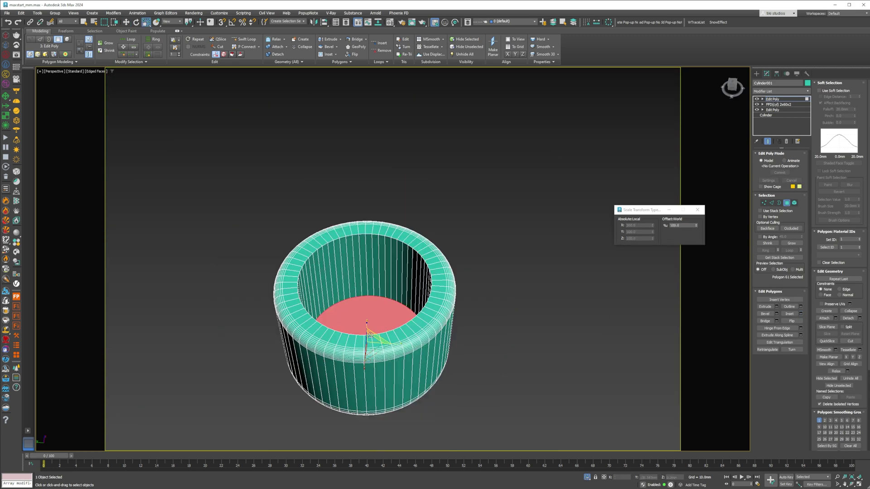
key("ctrl+alt+c")
Select the edge loop around the opening's inner top rim and chamfer it into a rounded edge.
scroll(382, 301, "up", 3)
key("w")
key("2")
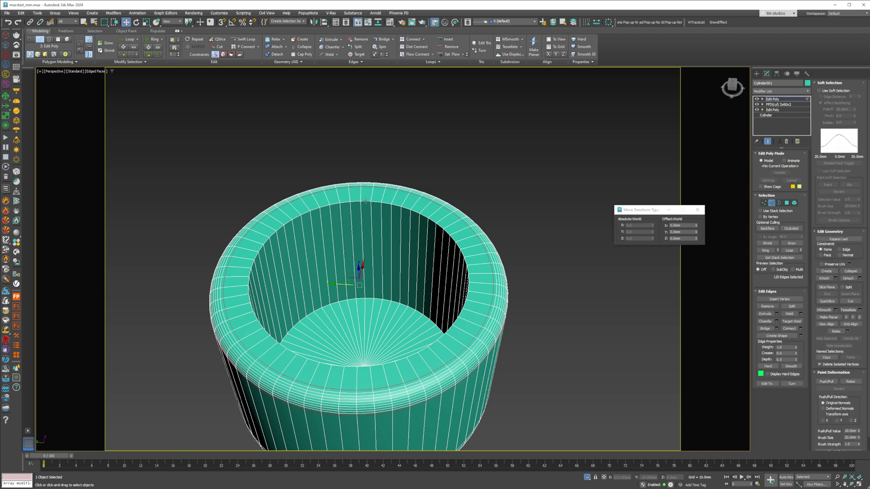
double_click(362, 200)
middle_click_drag(360, 234, 358, 212, "alt")
middle_click_drag(349, 352, 352, 348, "alt")
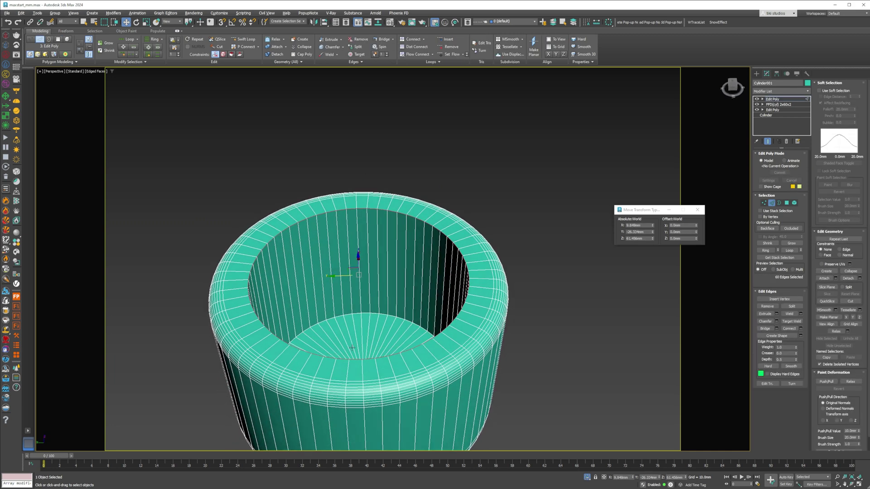
left_click(776, 322)
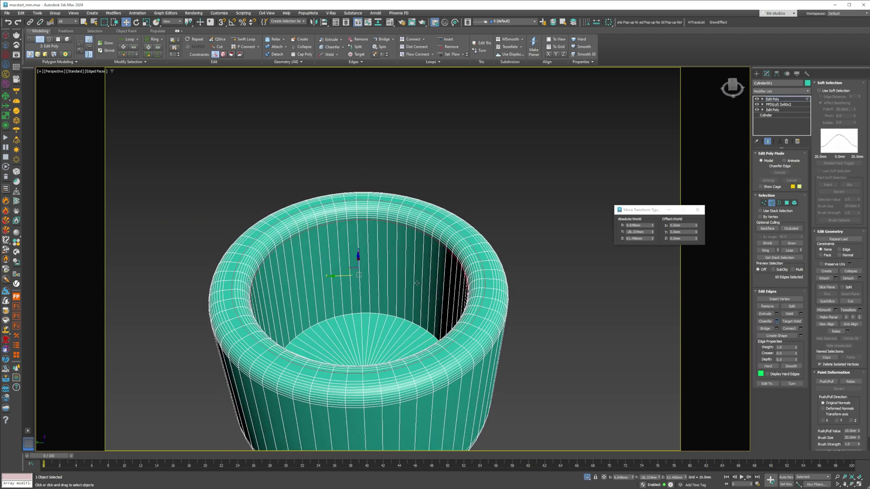
left_click(397, 326)
Select the edge loop around the recess floor and chamfer it with a reduced amount.
double_click(396, 316)
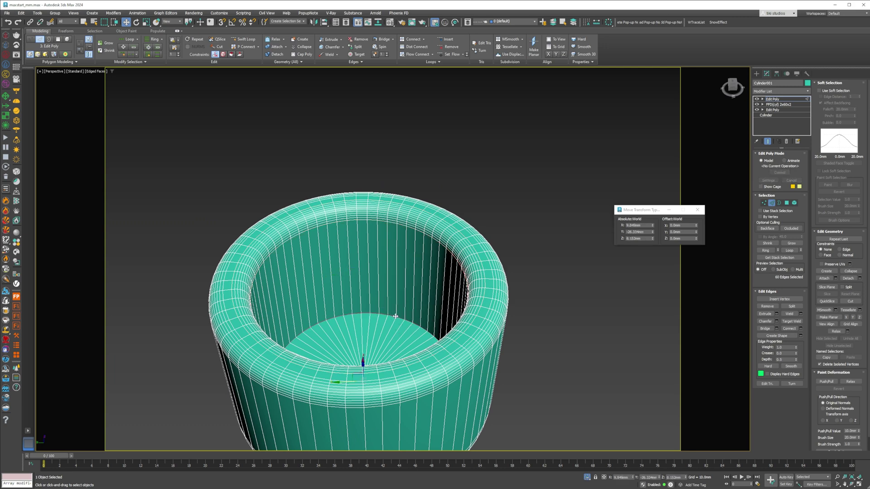
left_click(777, 321)
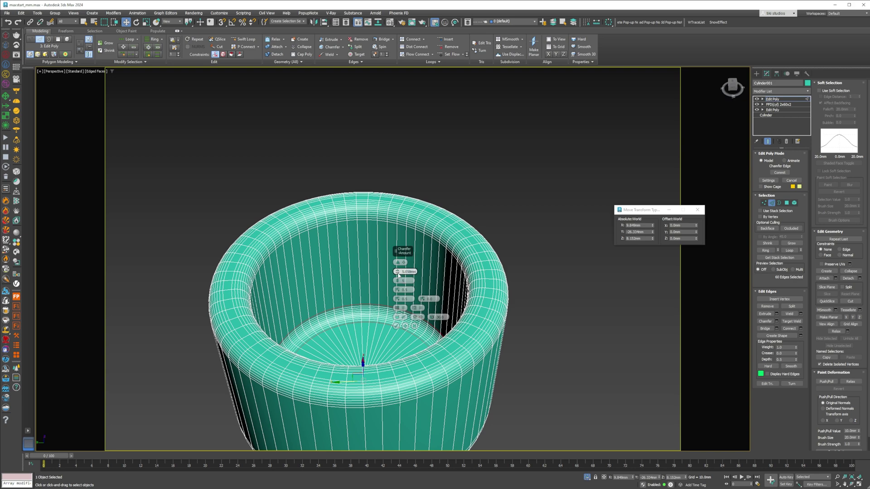
mouse_move(397, 272)
left_mouse_down()
mouse_move(403, 283)
mouse_move(402, 273)
left_mouse_up()
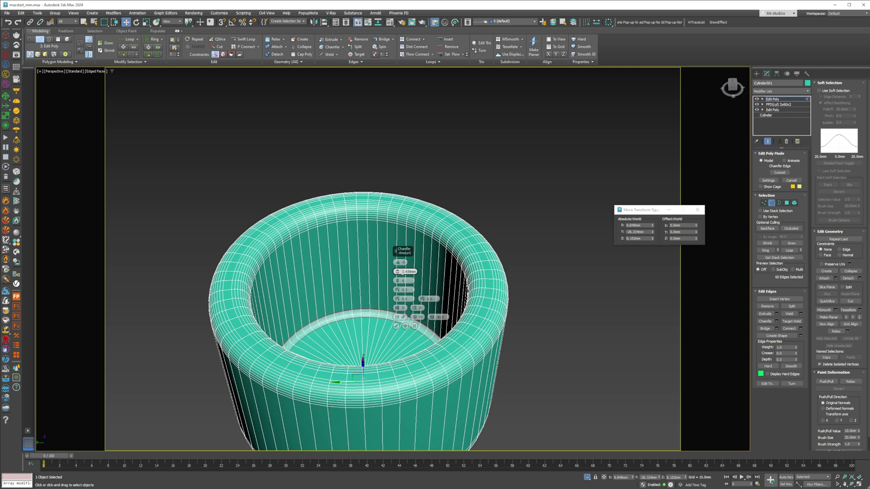
left_click(396, 326)
Finish edge editing, hide the edge display, and end isolation to show the scan and insert in all four viewports.
middle_click_drag(396, 326, 390, 299)
scroll(449, 272, "down", 3)
key("2")
key("F4")
left_click(656, 372)
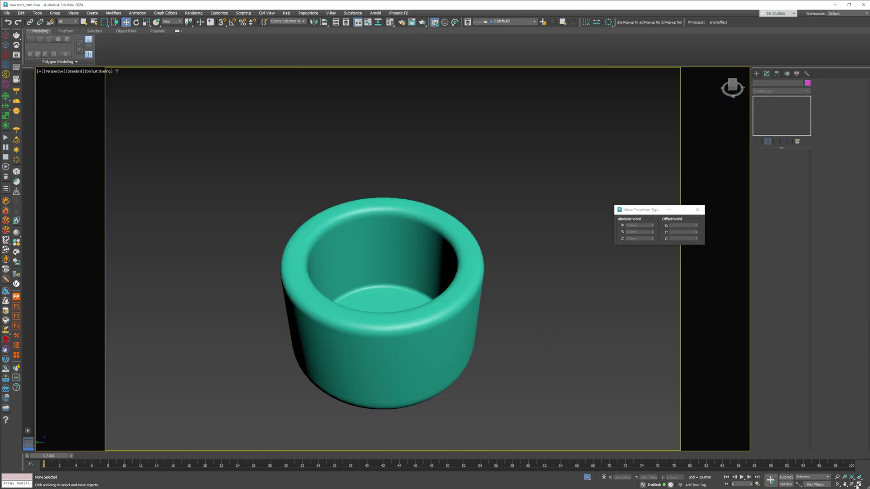
key("alt+w")
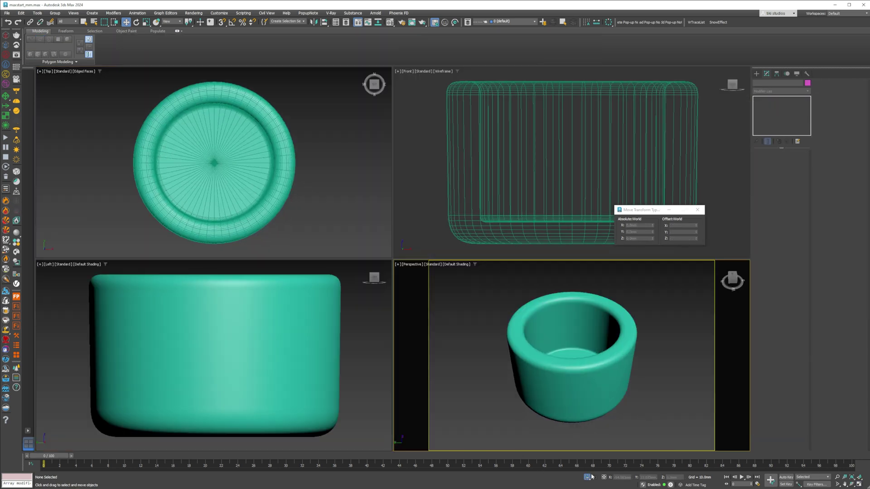
left_click(588, 477)
key("ctrl+shift+z")
Create a box about 49 mm long, 12 mm wide and 81 mm high across the cylinder's front wall in the top view.
left_click(757, 74)
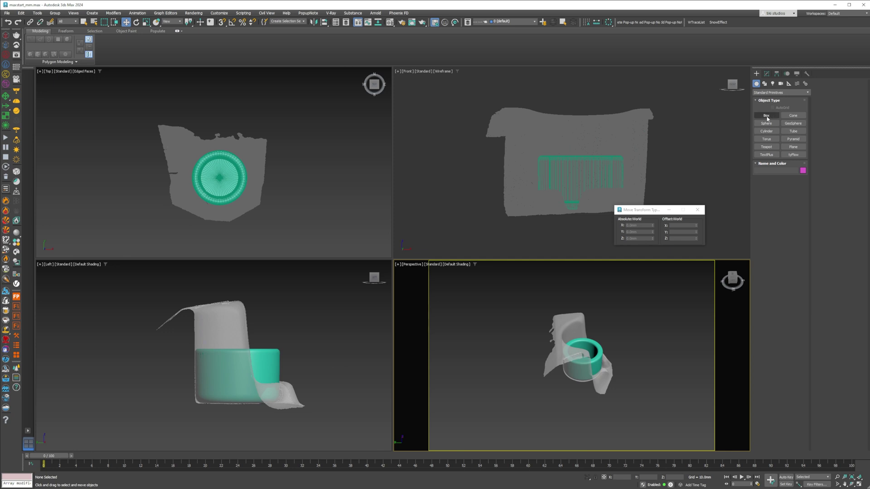
left_click(767, 117)
middle_click_drag(207, 178, 211, 153)
scroll(214, 188, "up", 6)
key("F4")
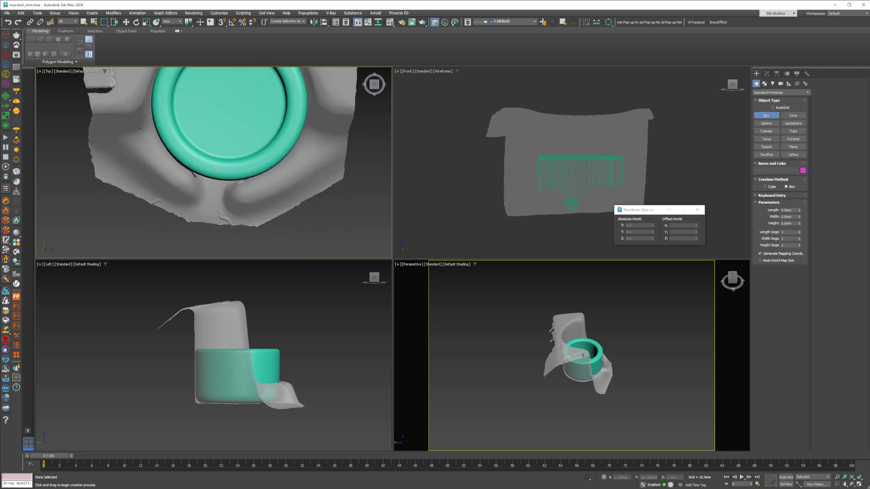
scroll(215, 170, "down", 2)
left_click_drag(214, 148, 229, 204)
left_click(228, 110)
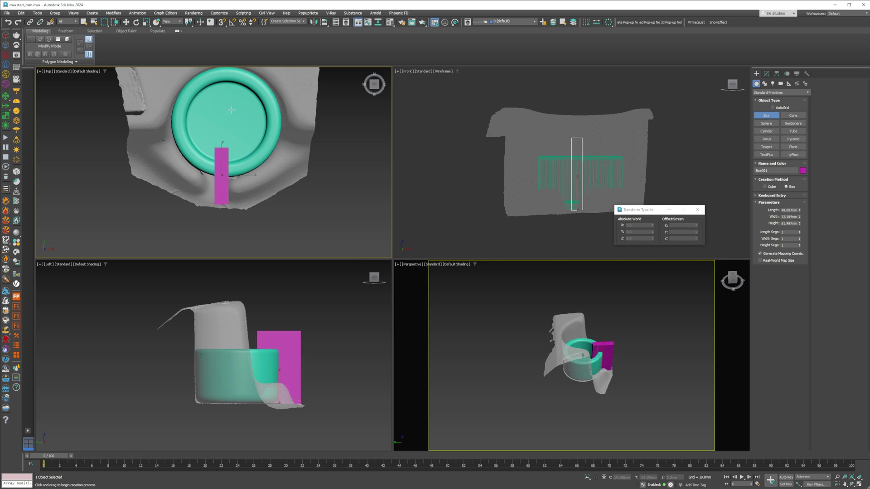
Move the box in the top view so it is centred on the cylinder along X.
right_click(227, 111)
right_click(223, 155)
left_click(241, 170)
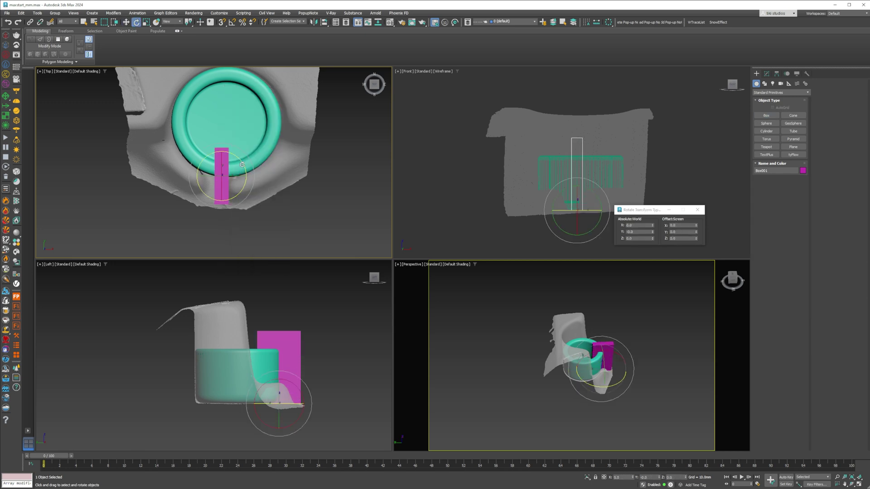
key("w")
mouse_move(226, 157)
left_mouse_down()
mouse_move(230, 103)
mouse_move(236, 156)
left_mouse_up()
Raise the box along Z so its base sits above the lowest part of the cylinder's front wall.
scroll(612, 349, "up", 5)
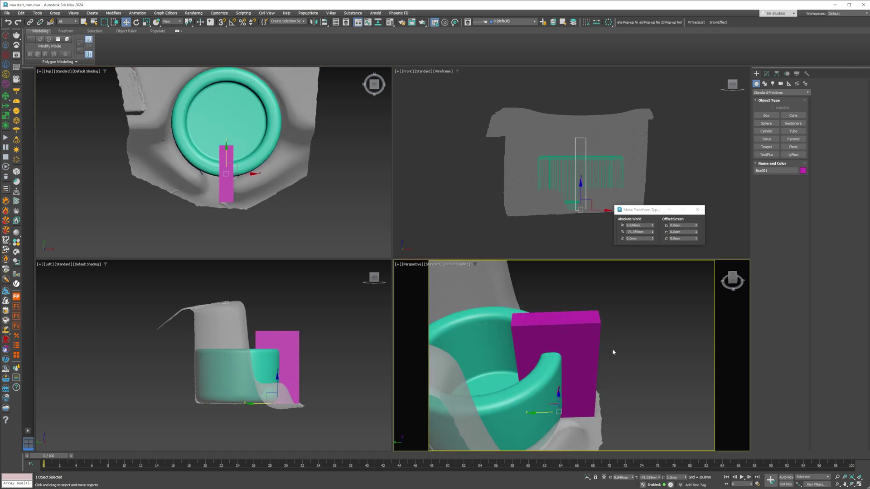
key("F4")
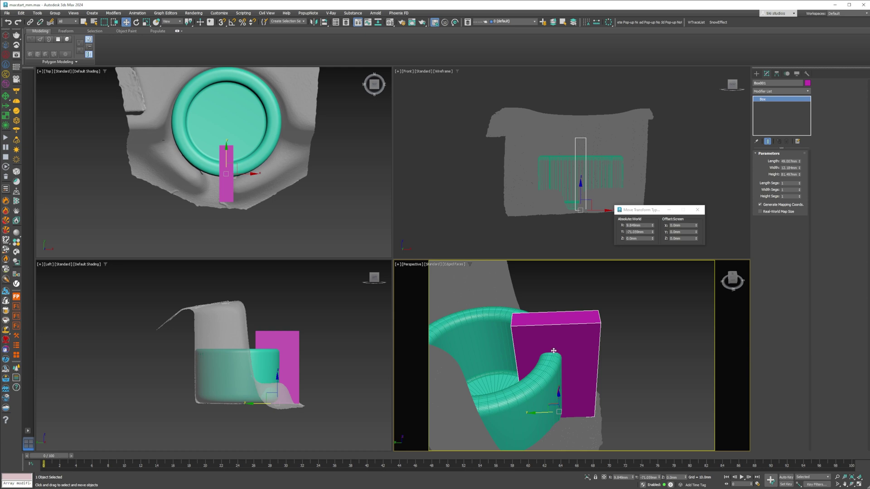
middle_click_drag(552, 353, 487, 326, "alt")
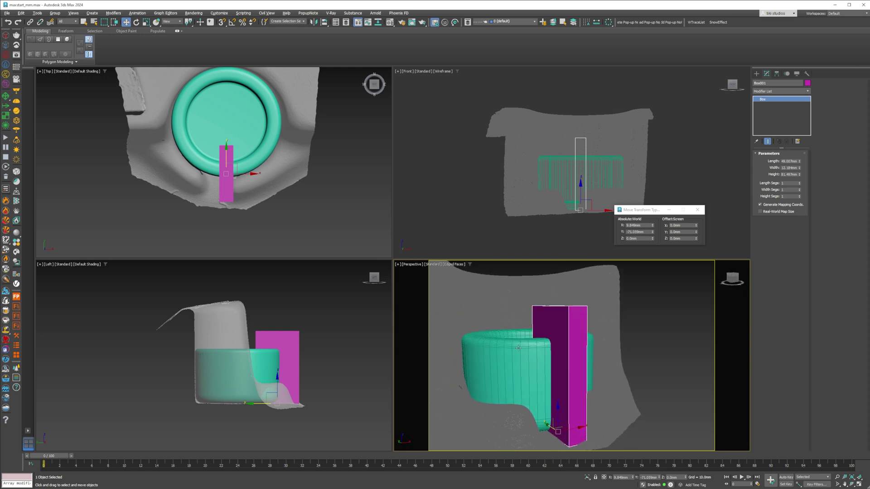
middle_click_drag(550, 385, 546, 346)
left_click_drag(549, 368, 550, 351)
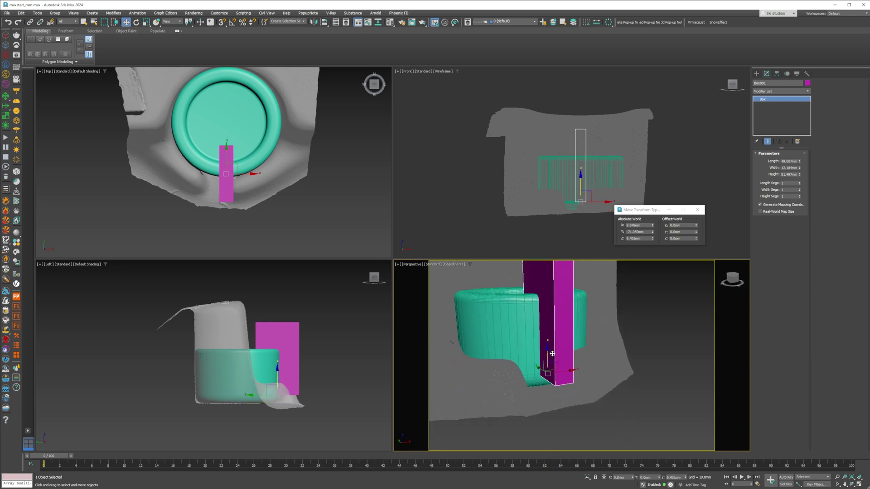
left_click_drag(553, 354, 552, 354)
key("F3")
middle_click_drag(553, 354, 563, 370, "alt")
scroll(563, 370, "up", 3)
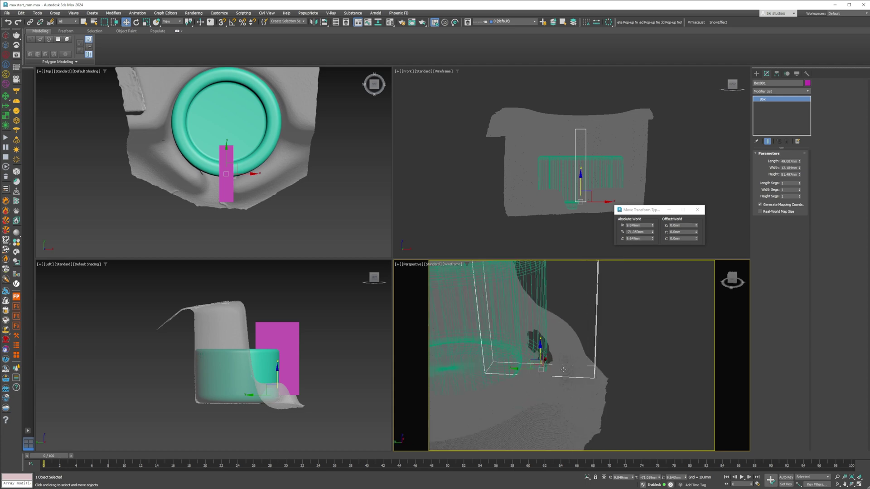
left_click_drag(540, 353, 540, 328)
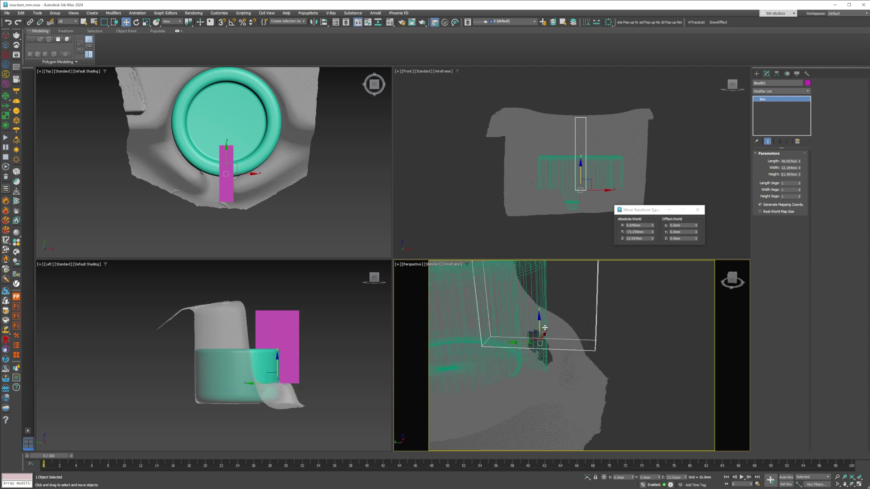
In the maximized perspective view, fine-tune the box's height along Z to about 20 mm against the scan.
key("F3")
left_click(859, 484)
key("alt+w")
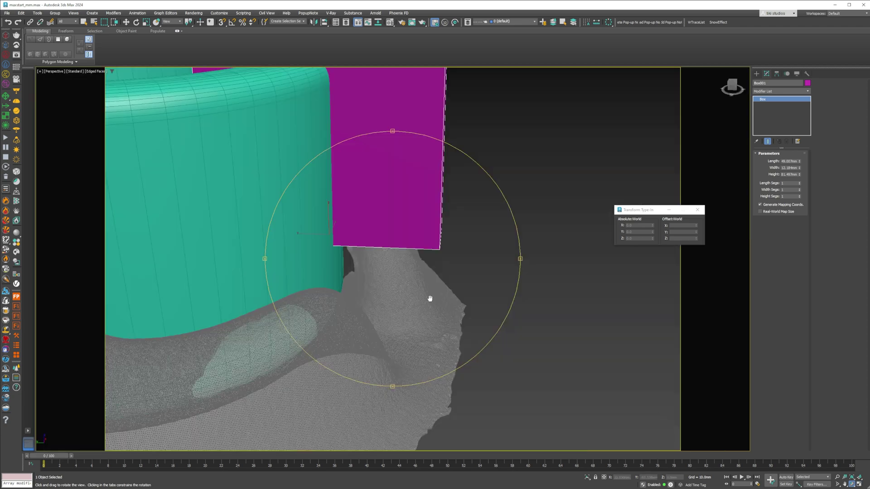
mouse_move(429, 297)
left_mouse_down()
mouse_move(462, 331)
mouse_move(439, 325)
mouse_move(424, 342)
mouse_move(441, 326)
mouse_move(453, 331)
mouse_move(440, 325)
mouse_move(433, 296)
left_mouse_up()
key("F3")
right_click(439, 325)
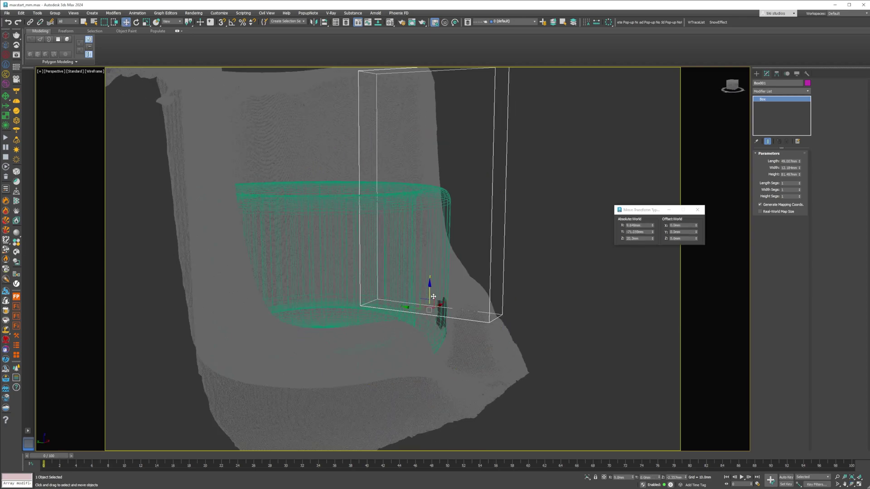
middle_click_drag(437, 296, 430, 296, "alt")
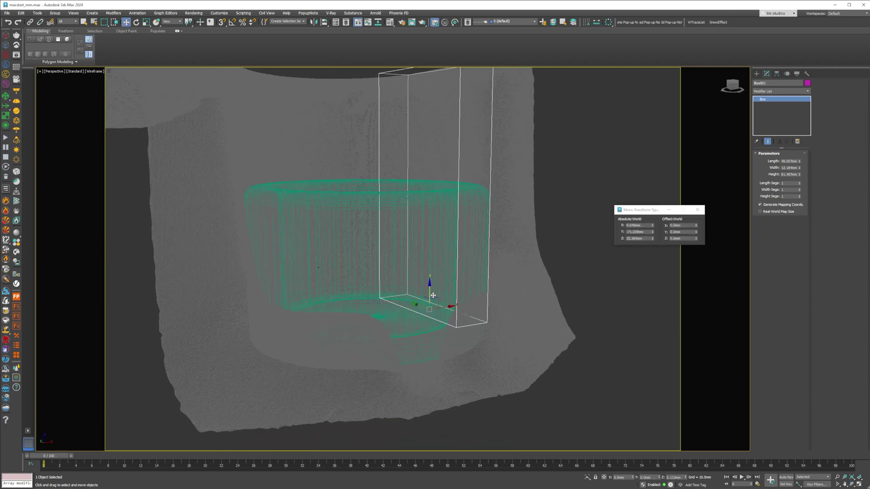
key("F3")
Try to subtract the box from the cylinder's front wall with a tyBoolean modifier set to Subtract (volume).
left_click(399, 281)
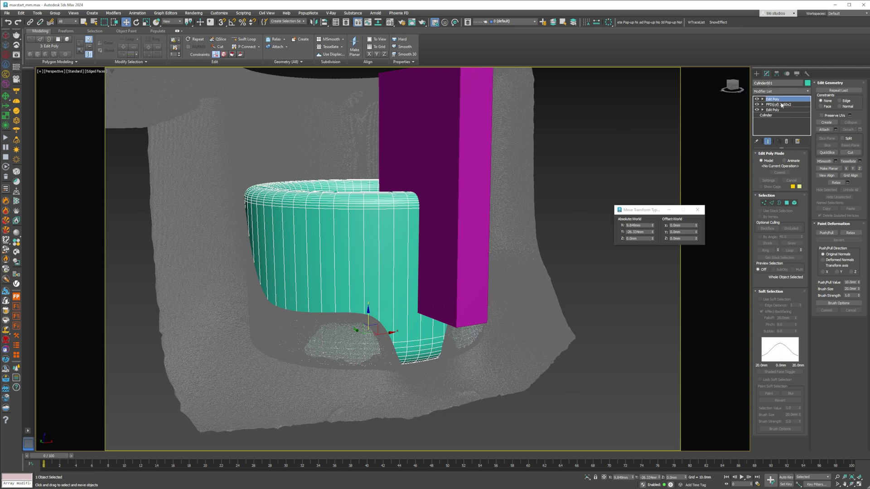
left_click(780, 91)
type("ty")
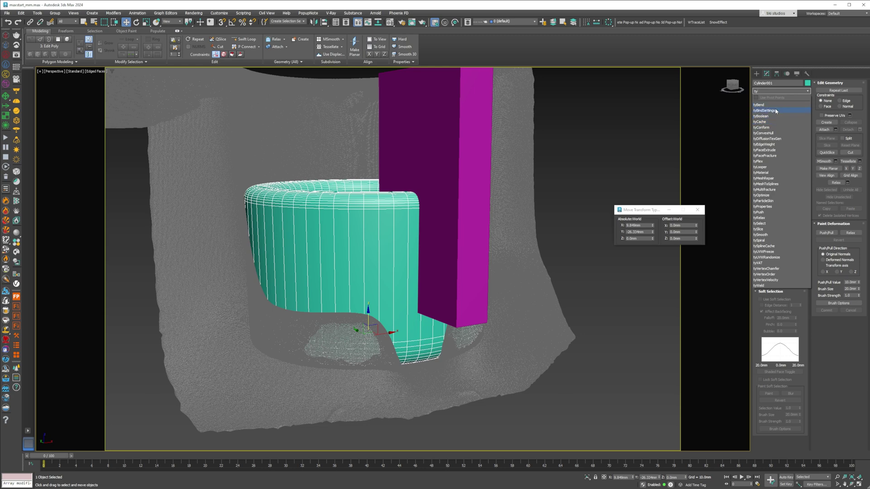
left_click(764, 117)
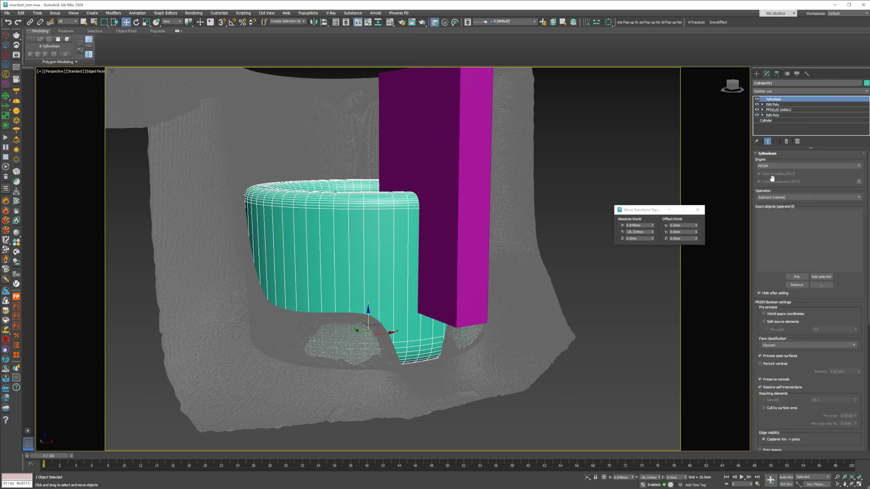
left_click(798, 277)
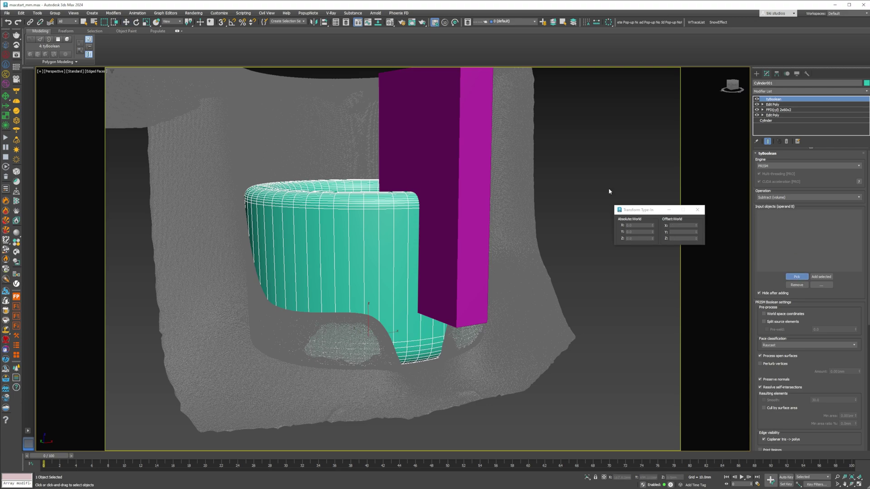
left_click(414, 150)
key("F4")
mouse_move(441, 239)
middle_mouse_down("alt")
mouse_move(425, 274)
mouse_move(403, 286)
mouse_move(400, 298)
mouse_move(409, 302)
middle_mouse_up("alt")
scroll(425, 274, "down", 2)
key("F4")
right_click(409, 303)
left_click(420, 304)
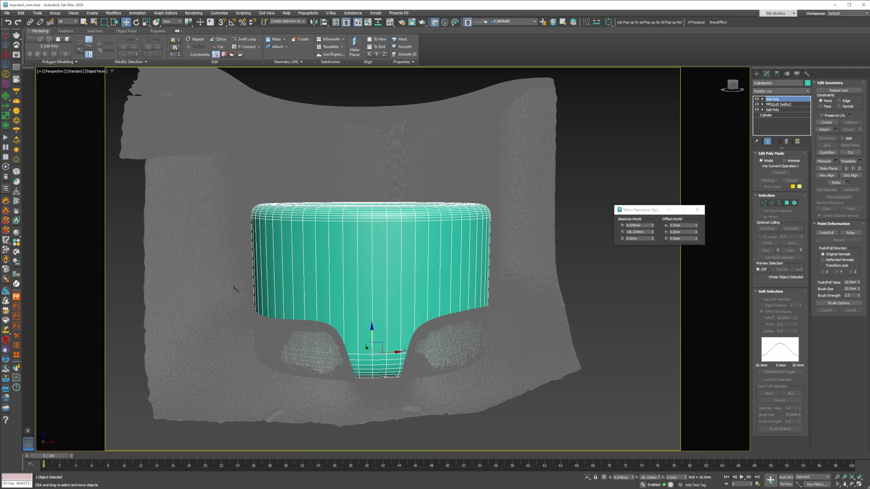
Convert the box to an Editable Poly and lower its top vertices along Z to about 64 mm.
left_click(400, 257)
middle_click_drag(400, 257, 382, 279)
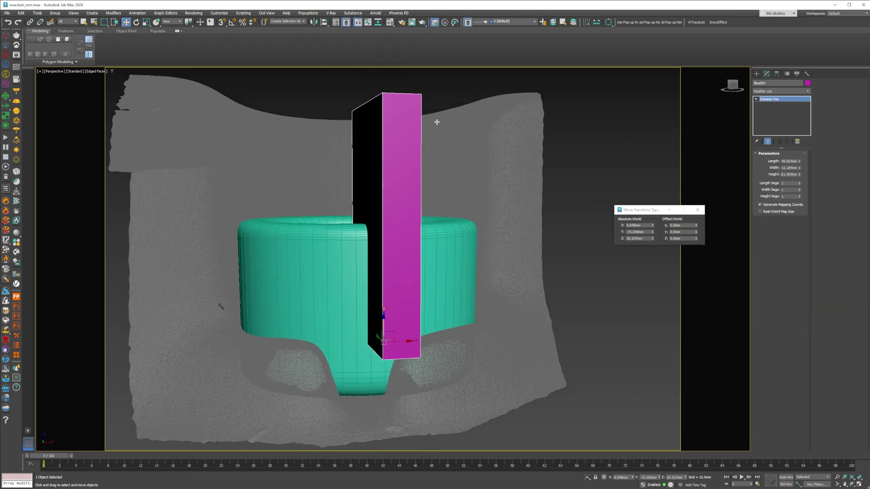
key("1")
middle_click_drag(470, 96, 458, 129)
left_click_drag(324, 156, 467, 101)
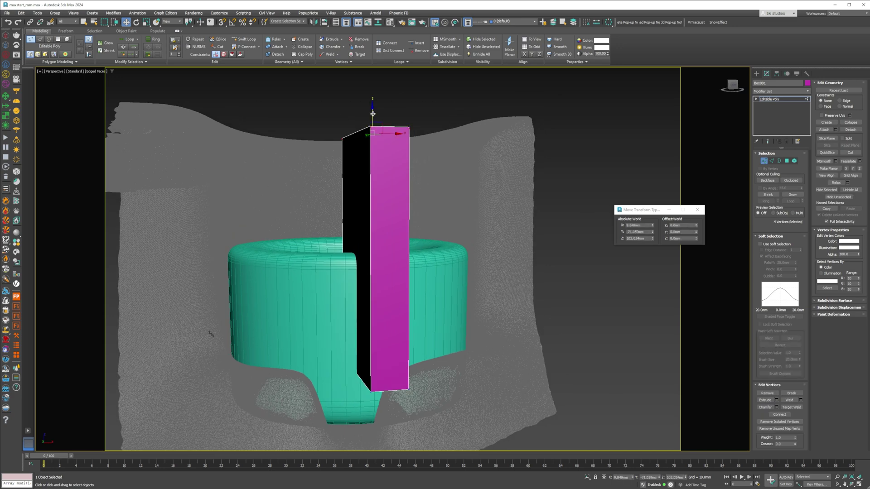
left_click_drag(372, 113, 373, 230)
right_click(376, 234)
key("Escape")
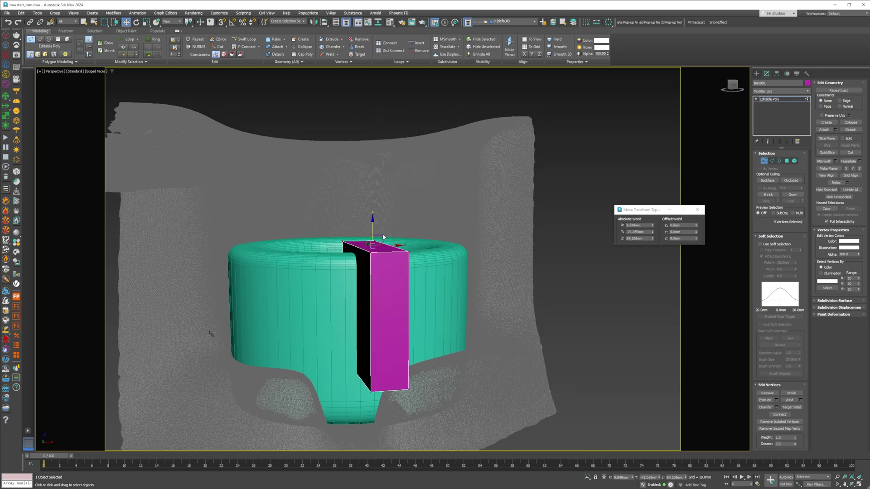
Scale the box's top vertices outward along X so the box tapers from a wider top to a narrower base.
middle_click_drag(383, 237, 373, 234, "alt")
key("r")
left_click_drag(349, 247, 338, 248)
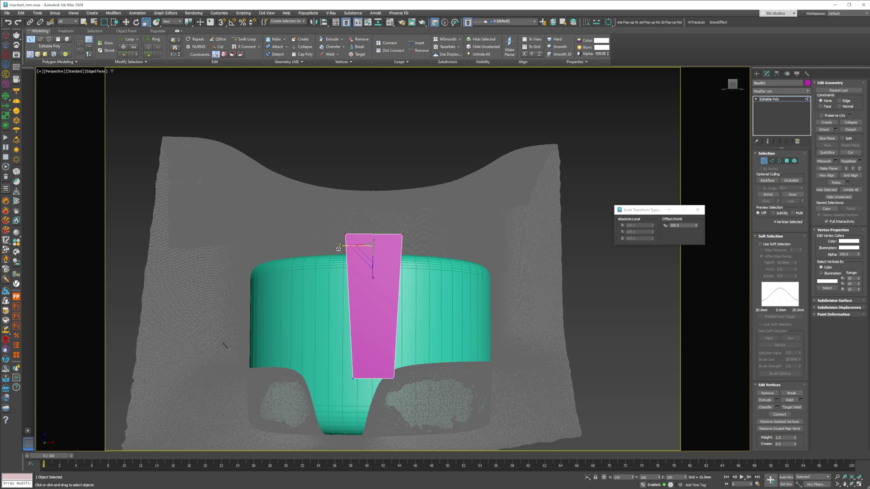
middle_click_drag(340, 313, 355, 319, "alt")
right_click(353, 316, "alt")
right_click(451, 308)
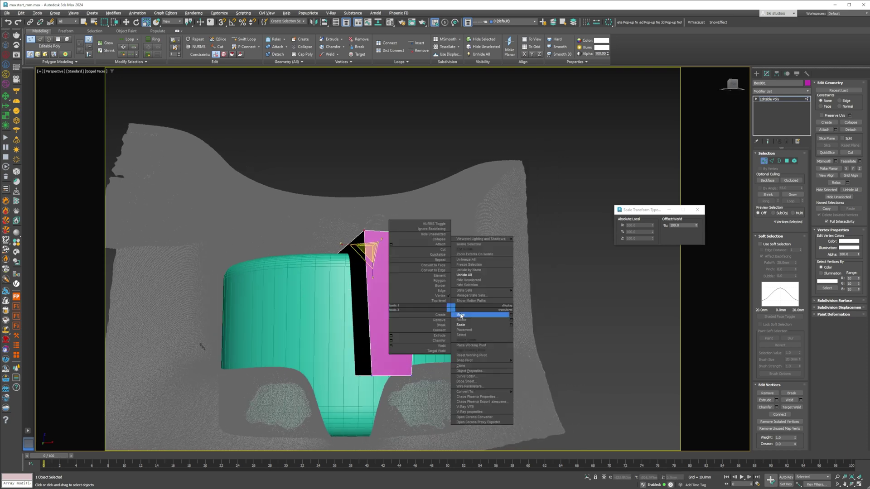
left_click(461, 316)
Round the two bottom edges of the box that run through the cylinder wall with a 5-segment chamfer.
key("2")
middle_click_drag(363, 372, 393, 366, "alt")
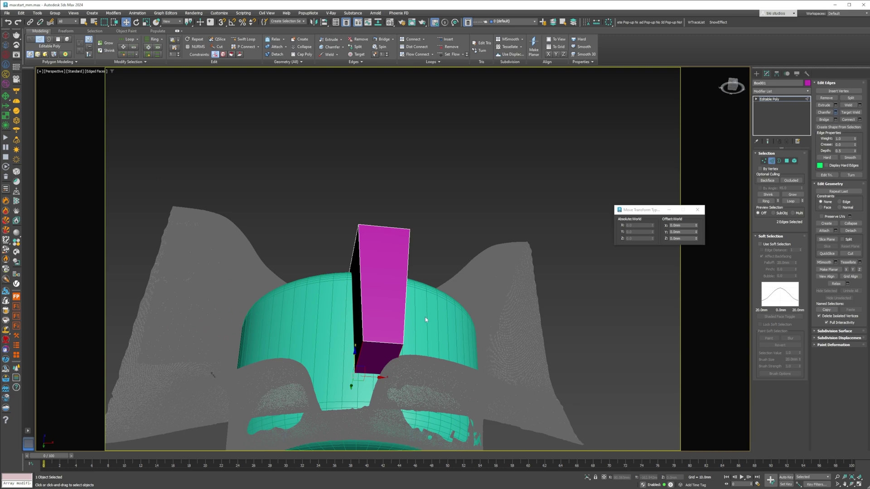
left_click_drag(398, 272, 400, 267)
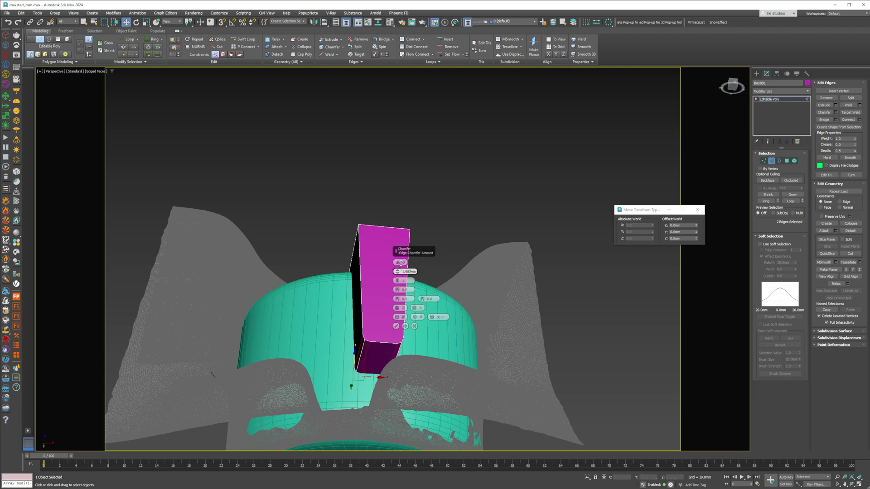
left_click(403, 281)
type("5")
key("Return")
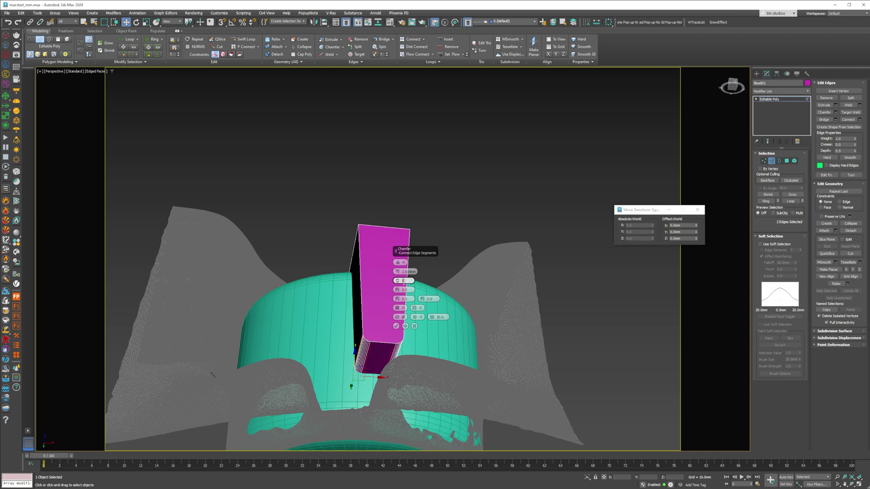
left_click(396, 326)
Lower the box's top polygon below the cylinder's rim and extrude it upward by about 10 mm.
middle_click_drag(381, 272, 361, 301, "alt")
key("4")
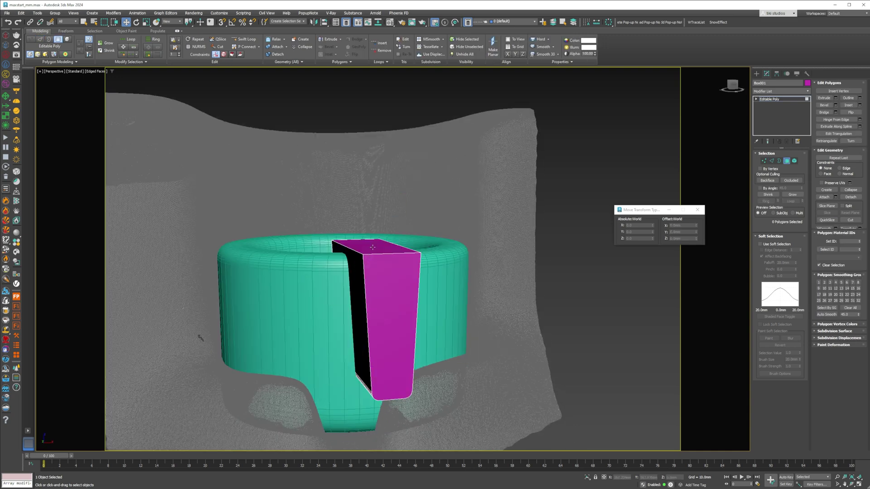
left_click(373, 246)
left_click_drag(373, 228, 375, 272)
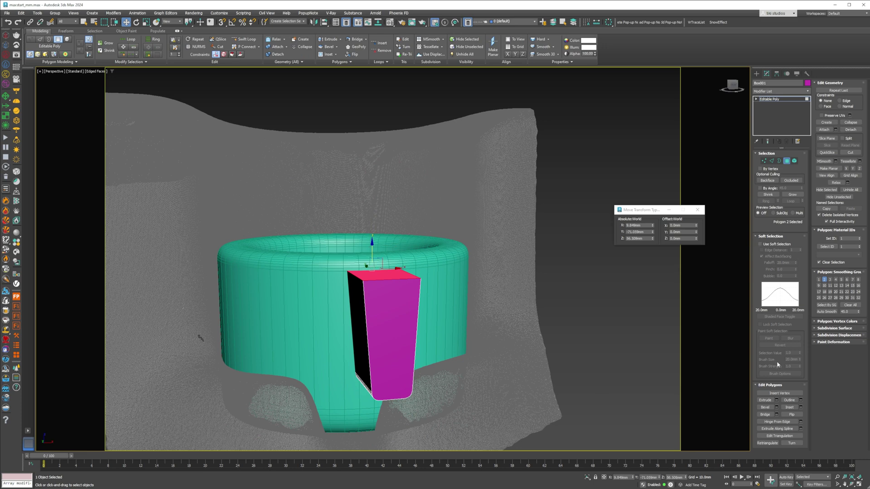
left_click(778, 400)
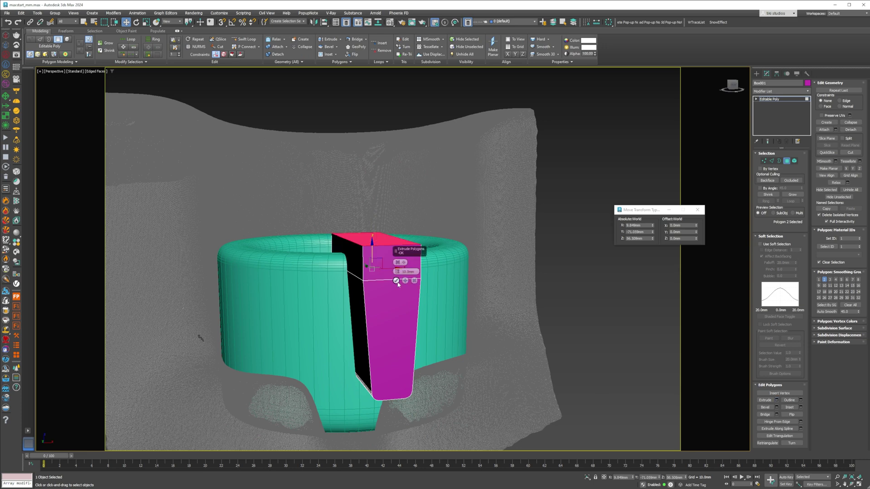
left_click(397, 282)
Extrude the two side polygons of the box's new upper section outward by about 14 mm to form a T shape.
middle_click_drag(377, 195, 391, 259, "alt")
left_click(776, 401)
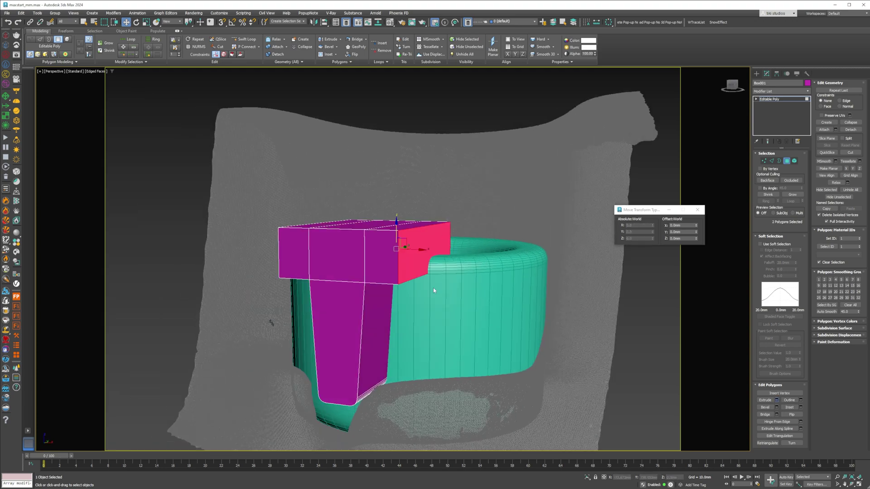
left_click_drag(397, 271, 398, 255)
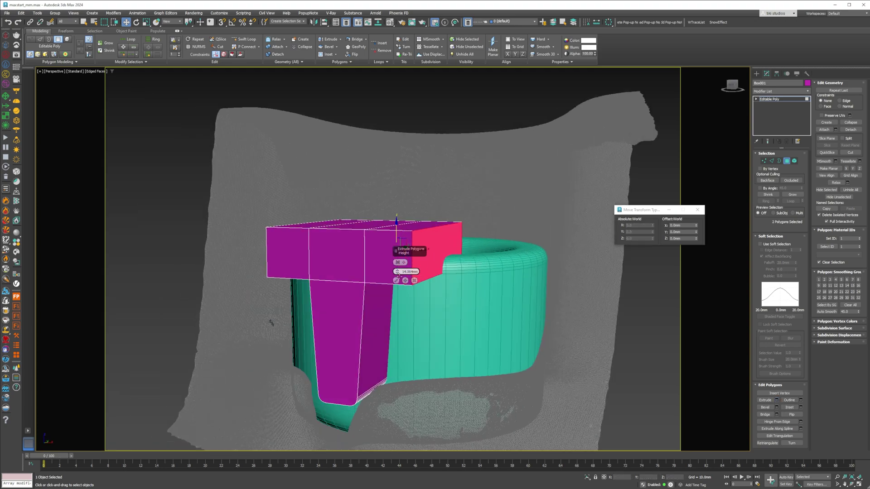
left_click(396, 280)
Raise the outer end polygons of both T arms along Z so the arms slope upward.
middle_click_drag(382, 269, 420, 231, "alt")
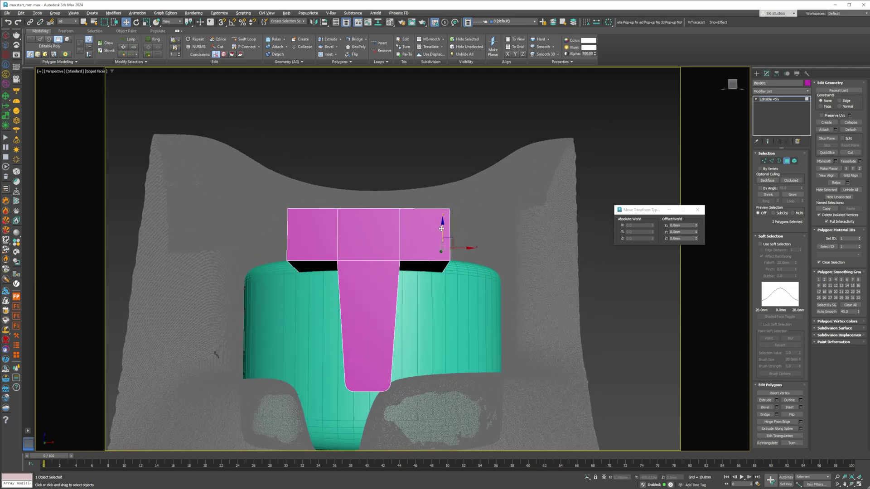
left_click_drag(441, 229, 443, 213)
middle_click_drag(445, 206, 477, 185, "alt")
Try to chamfer the two inner corner edges where the T arms meet the stem by about 5 mm.
key("2")
left_click(336, 257)
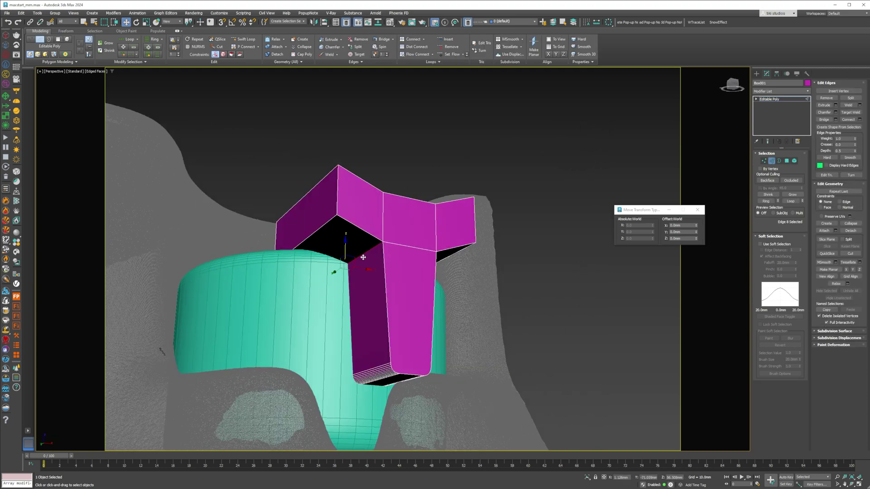
middle_click_drag(334, 272, 295, 290, "alt")
left_click(400, 272)
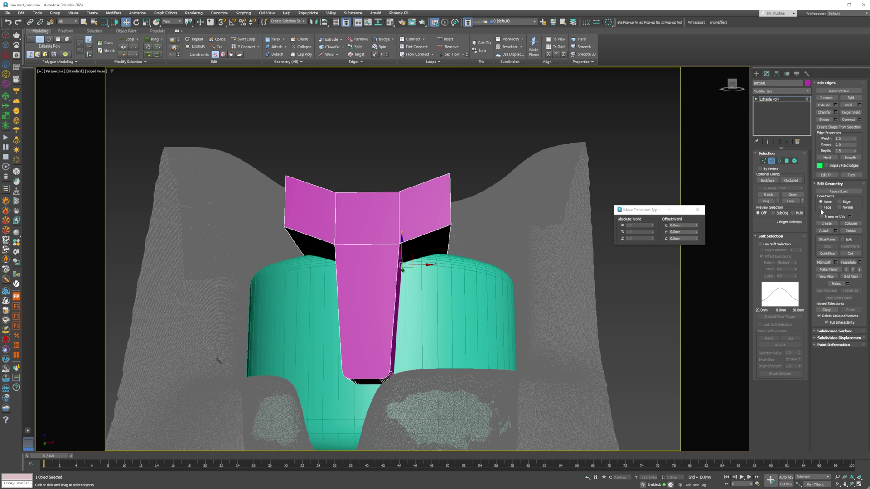
left_click(836, 113)
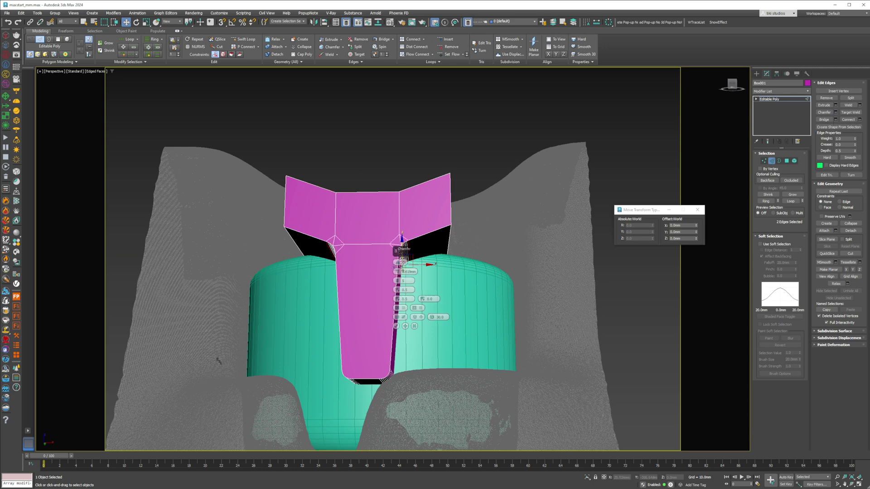
left_click_drag(399, 274, 398, 261)
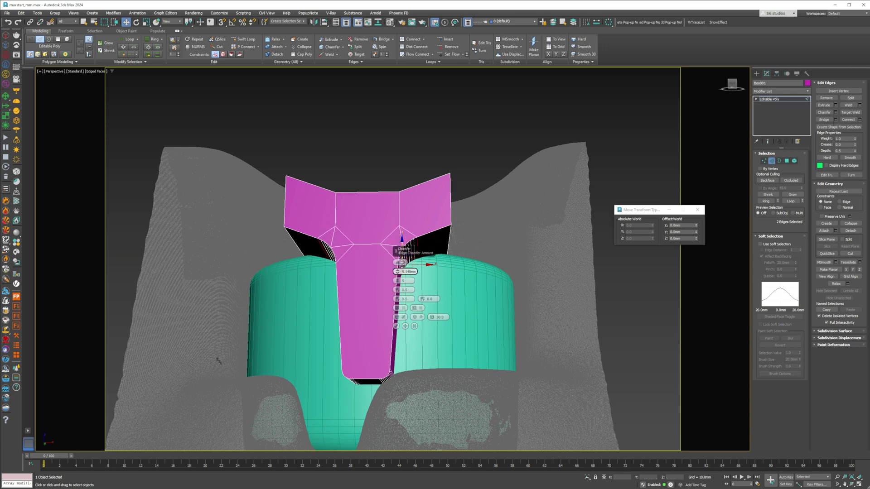
left_click(396, 326)
Undo the chamfer on the T shape's inner corner edges.
middle_click_drag(398, 326, 406, 310, "alt")
key("1")
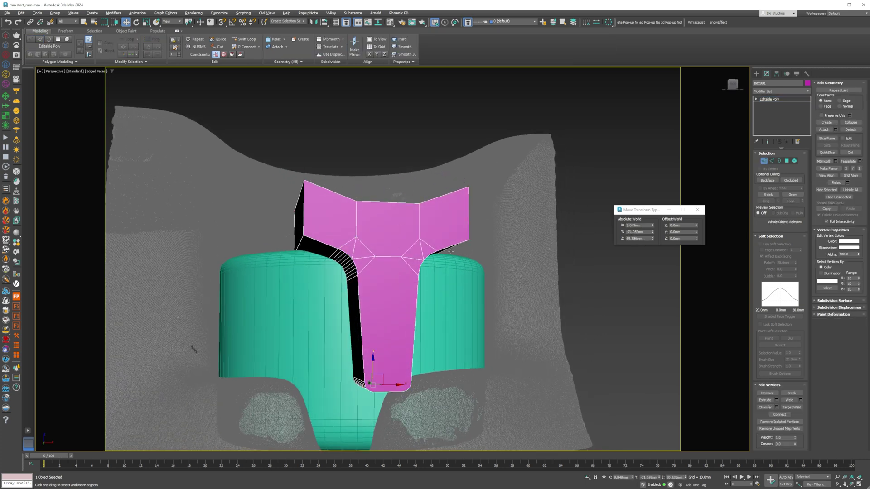
left_click_drag(514, 146, 166, 296)
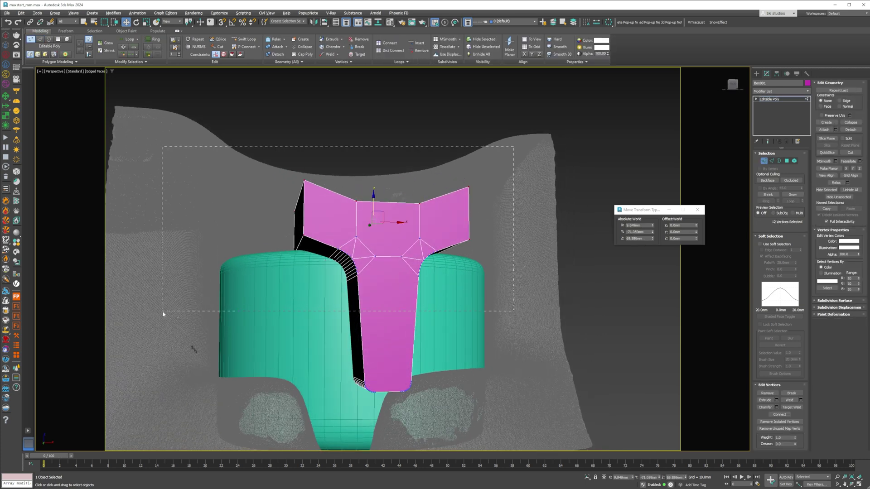
key("ctrl+z")
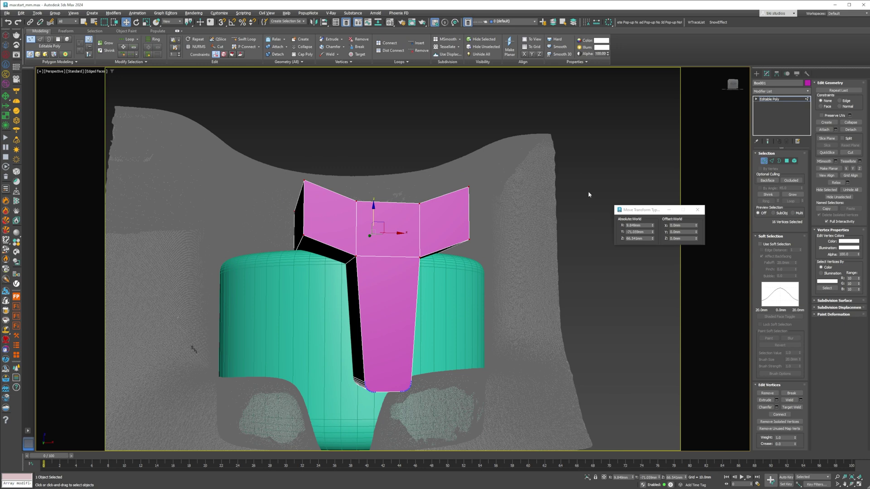
Add an Edit Poly modifier to the box and chamfer the two inner corner edges by about 6 mm with 5 segments.
key("2")
left_click(784, 100)
left_click(783, 91)
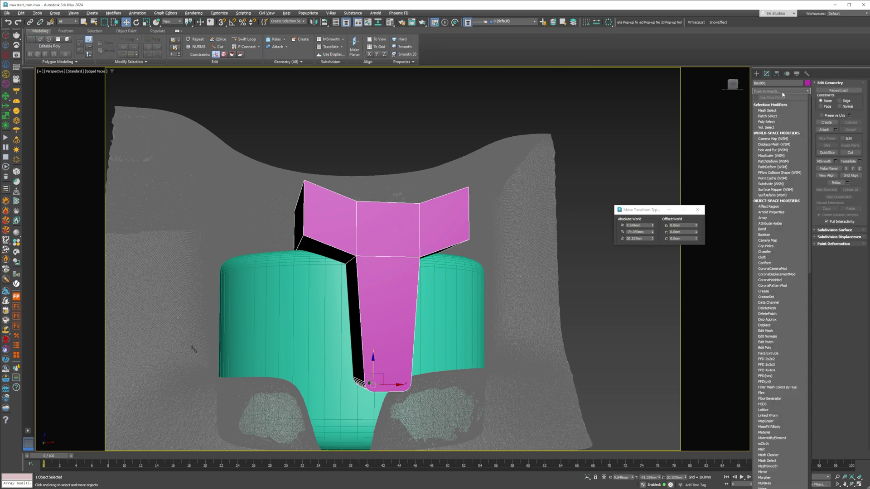
type("ed")
left_click(766, 122)
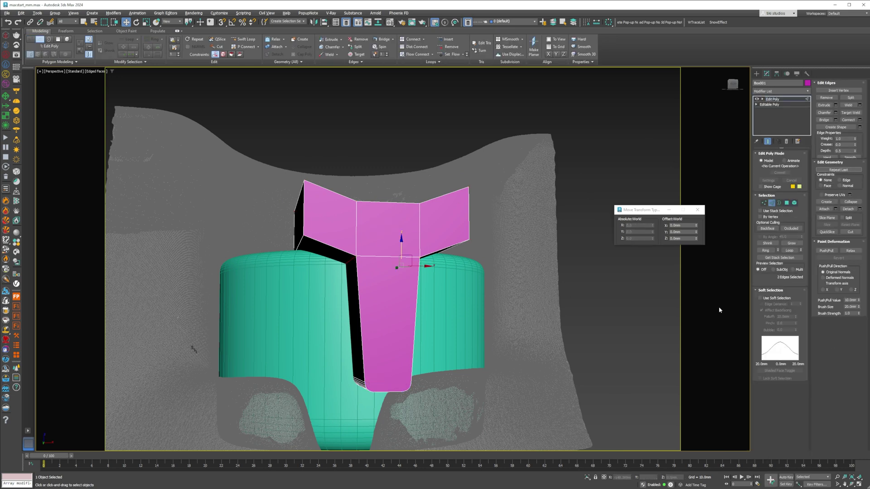
key("ctrl+shift+c")
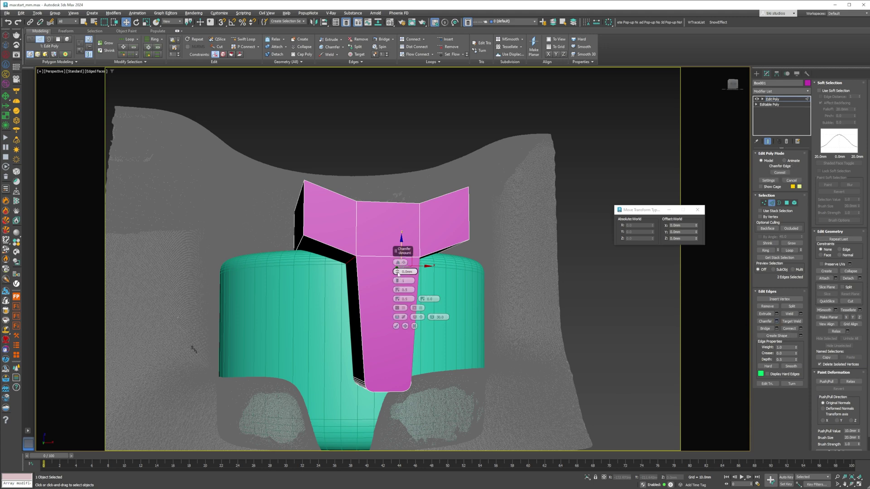
left_click_drag(399, 272, 404, 254)
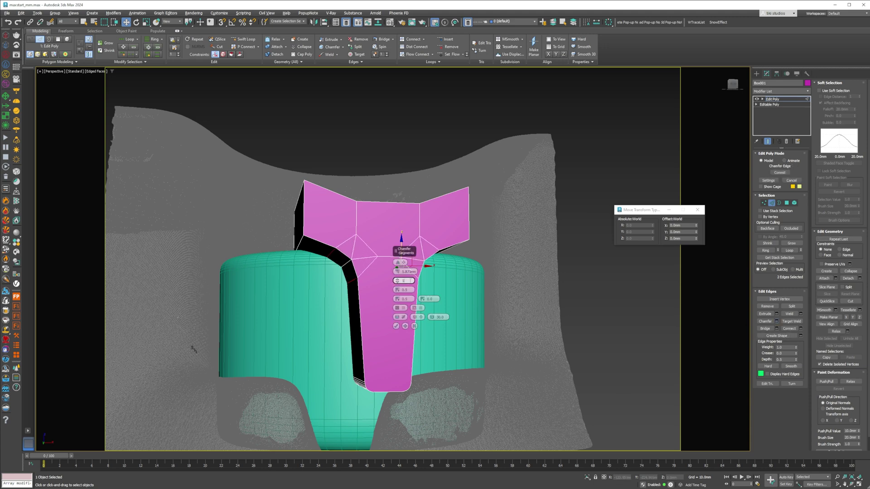
type("5")
key("Return")
left_click(396, 326)
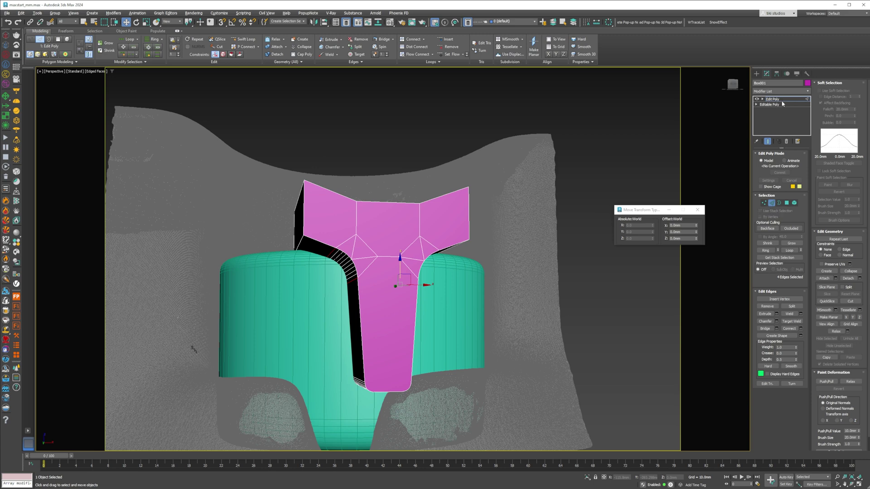
In the base Editable Poly, raise the vertices of the box's upper section slightly along Z, and select the cylinder.
left_click(769, 104)
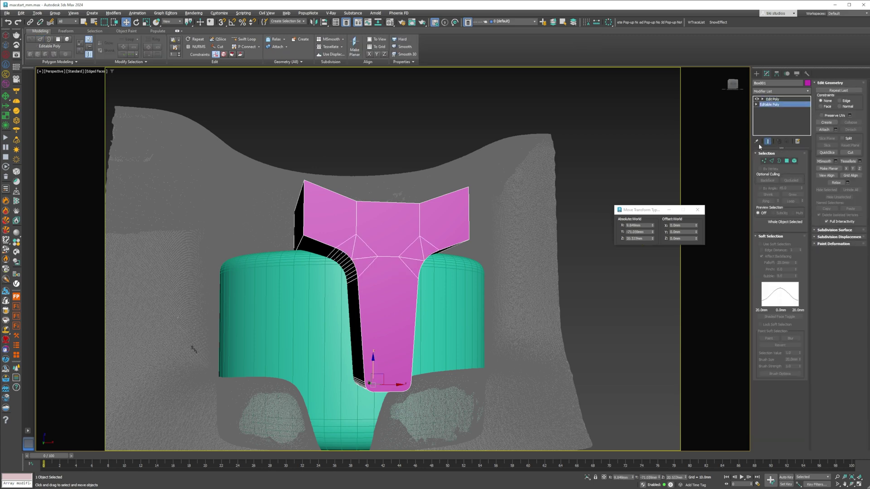
key("1")
left_click_drag(549, 142, 190, 289)
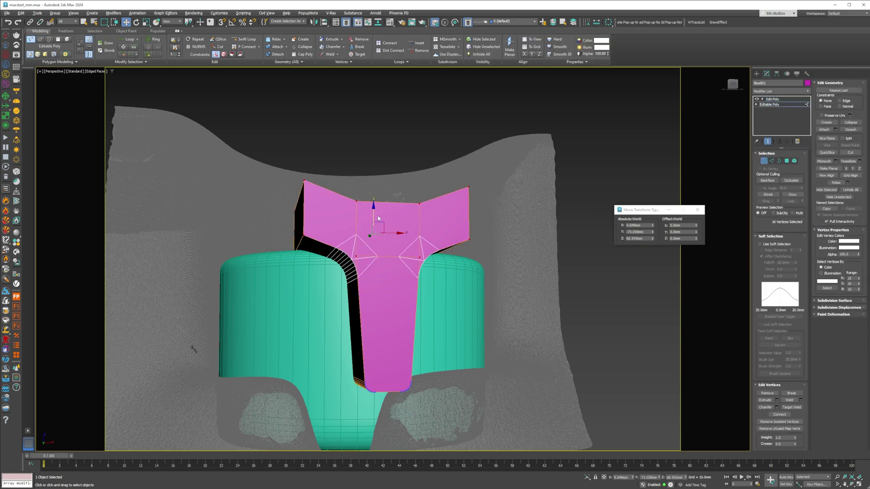
left_click_drag(374, 215, 373, 205)
middle_click_drag(374, 207, 380, 209, "alt")
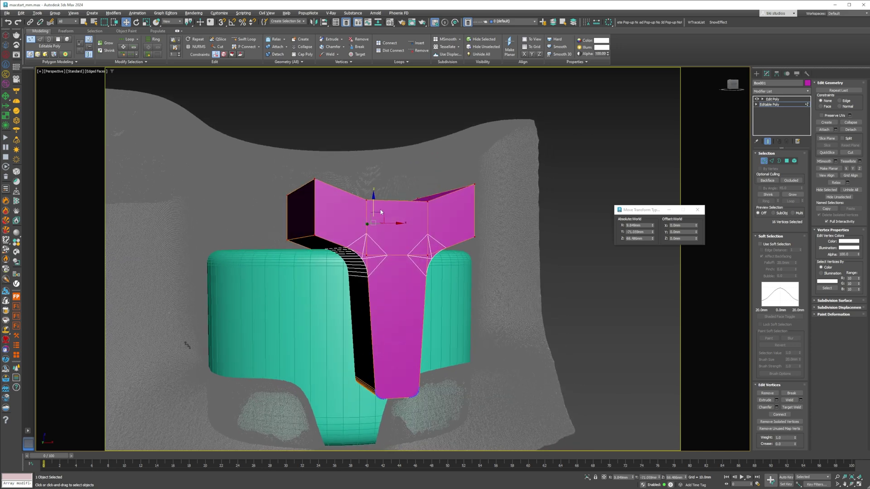
scroll(366, 223, "up", 2)
mouse_move(374, 207)
left_mouse_down()
mouse_move(378, 200)
mouse_move(380, 208)
left_mouse_up()
middle_click_drag(380, 207, 379, 292, "alt")
scroll(385, 232, "down", 6)
key("1")
scroll(377, 292, "up", 4)
left_click(396, 270)
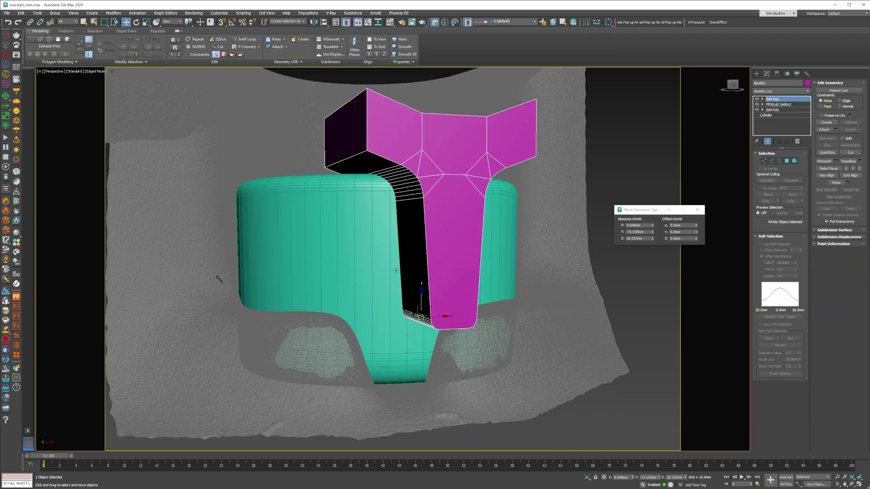
left_click(777, 92)
type("ty")
key("Return")
right_click(773, 99)
left_click(787, 110)
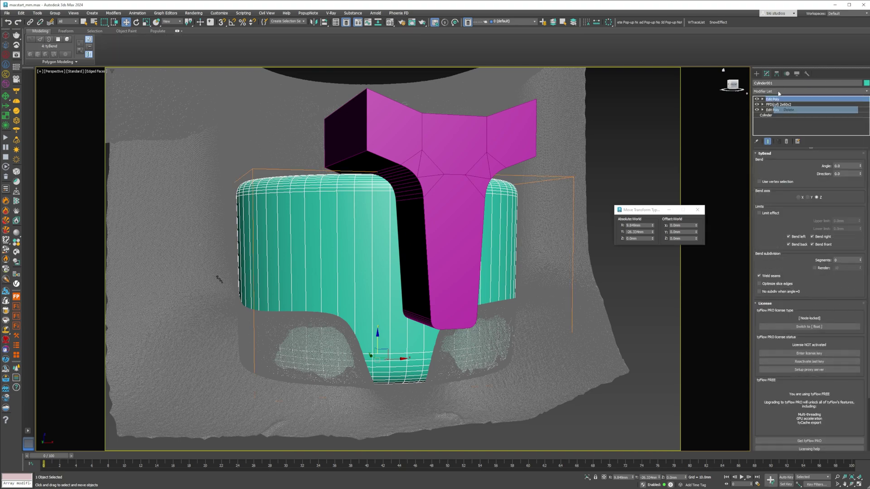
Add a tyBoolean modifier to the cylinder and subtract the T-shaped box from its front wall using Subtract (volume).
left_click(776, 91)
type("ty")
left_click(773, 117)
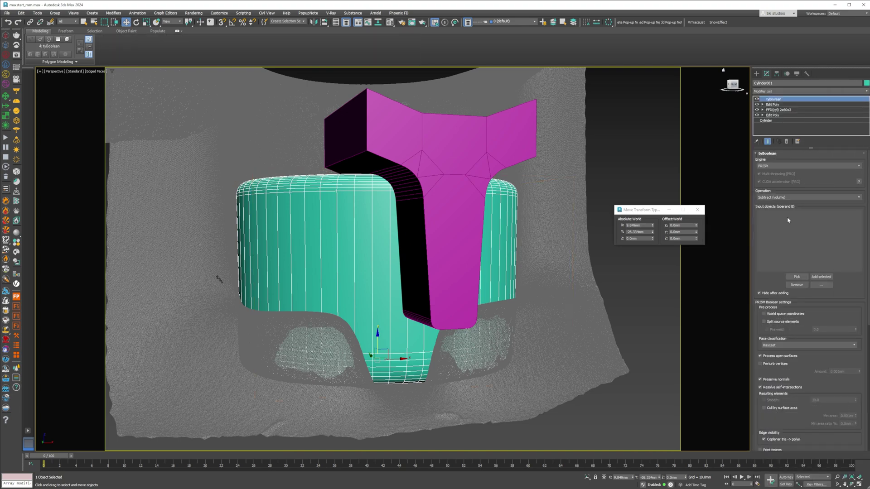
left_click(794, 277)
left_click(426, 238)
key("F4")
middle_click_drag(423, 239, 473, 253, "alt")
scroll(439, 230, "up", 4)
key("F4")
scroll(444, 223, "down", 3)
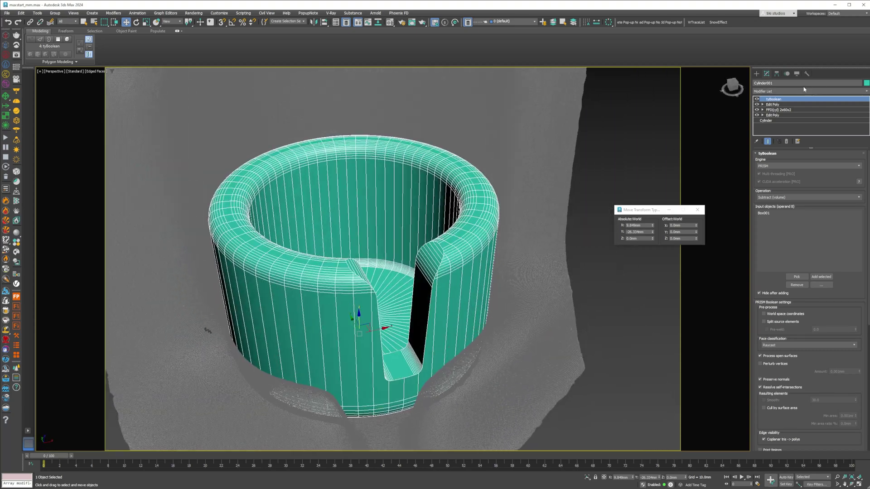
Clone the slotted cylinder as a Copy, collapse the clone to an Editable Poly and add a Chamfer modifier to it.
key("ctrl+v")
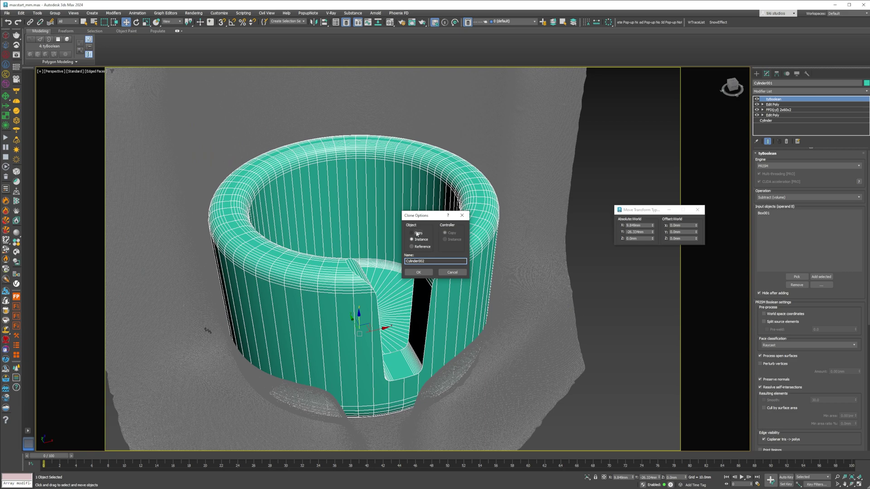
left_click(417, 234)
left_click(418, 272)
left_click(787, 91)
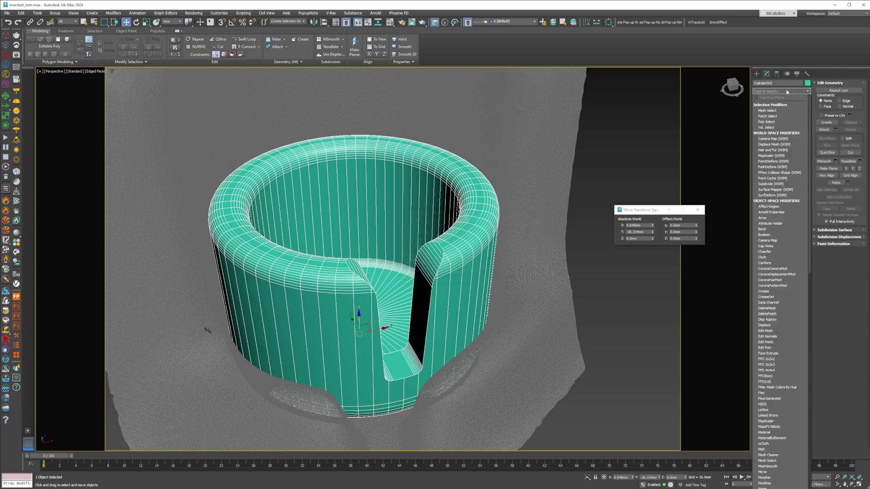
type("ch")
key("Return")
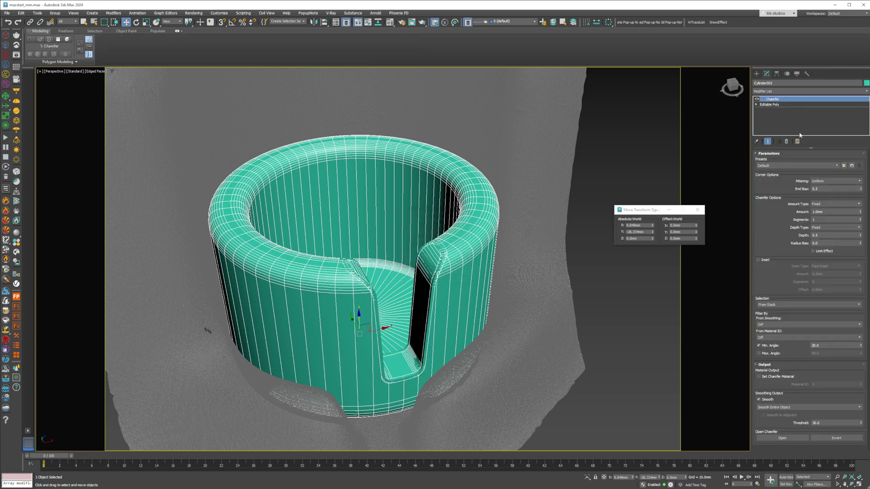
Isolate the cloned cylinder and set its Chamfer modifier to 5 segments.
key("alt+q")
key("F4")
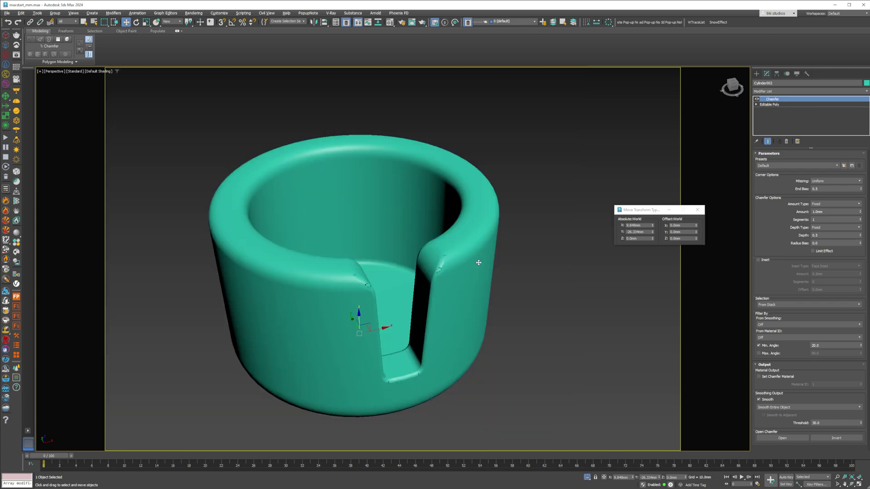
key("F4")
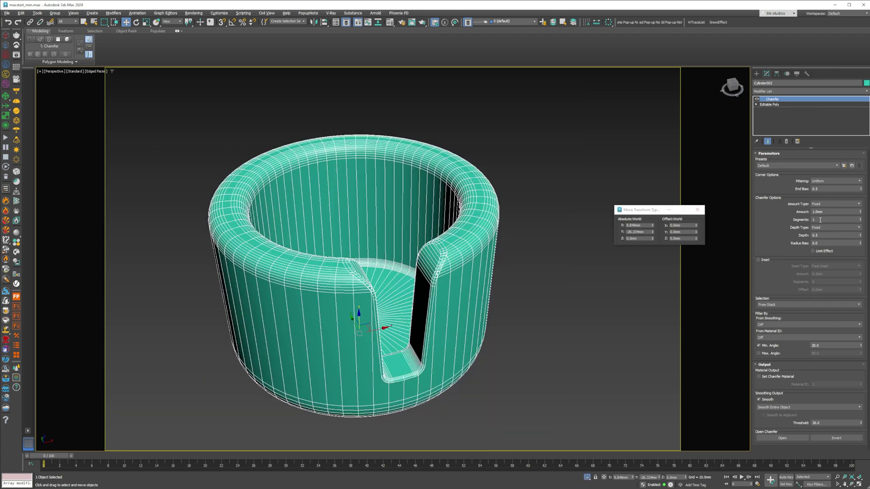
type("5")
key("Return")
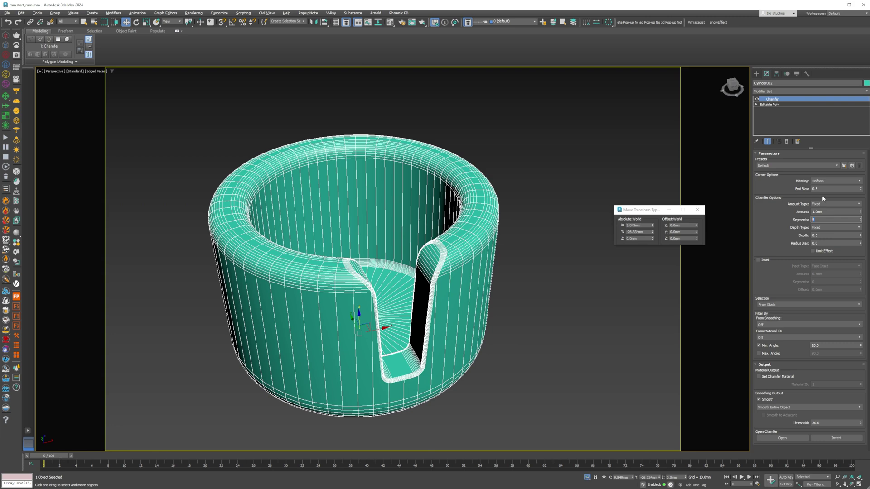
Try other mitering types on the Chamfer modifier, including Patch, Quad and Tri, and set it back to Uniform.
left_click(827, 183)
left_click(826, 184)
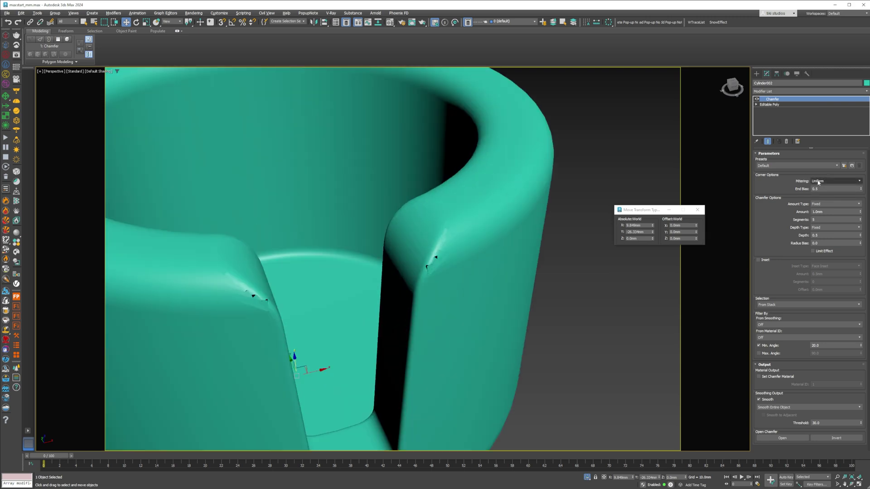
left_click(827, 181)
left_click(829, 207)
left_click(827, 181)
left_click(822, 210)
left_click(823, 183)
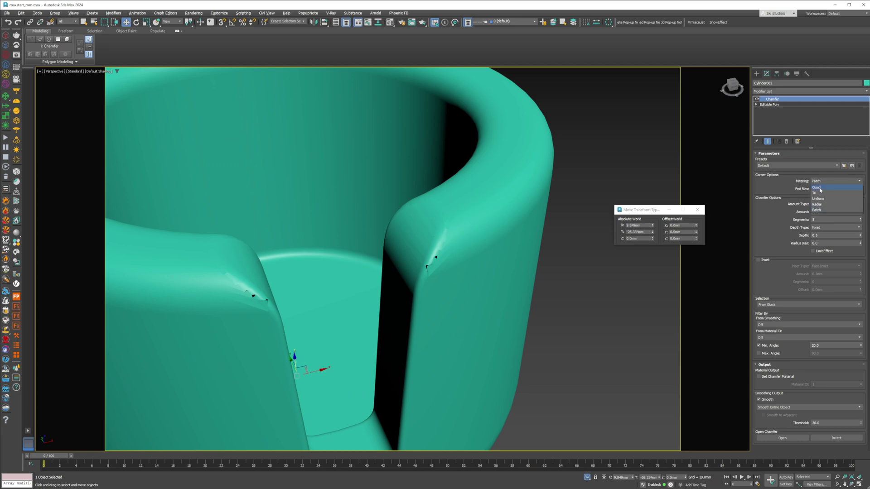
left_click(821, 187)
left_click(796, 182)
left_click(794, 195)
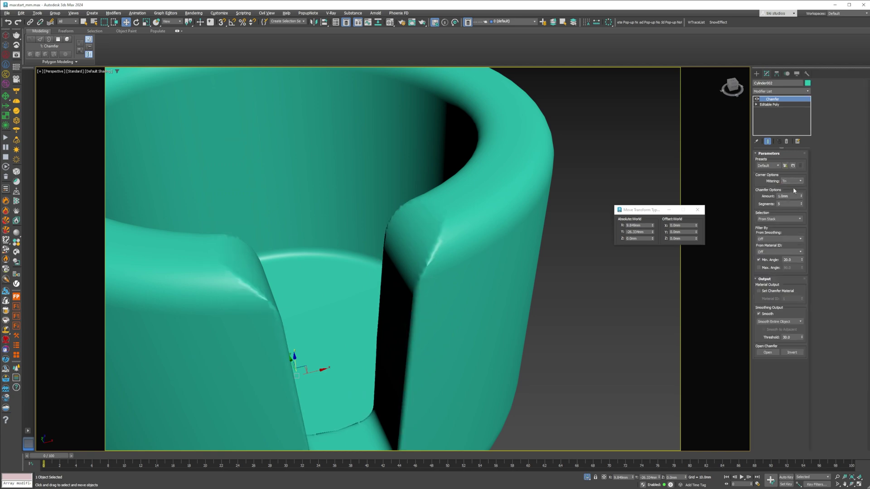
left_click(792, 181)
middle_click_drag(644, 204, 659, 191)
key("F4")
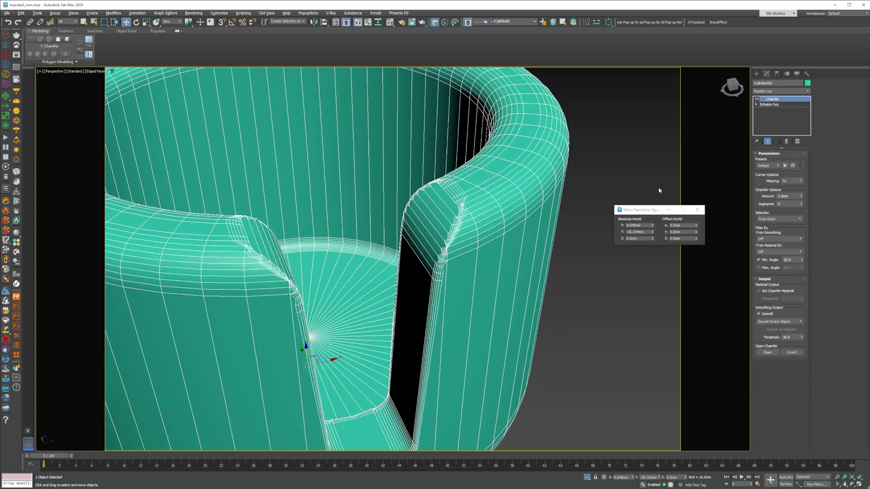
left_click(790, 182)
left_click(789, 200)
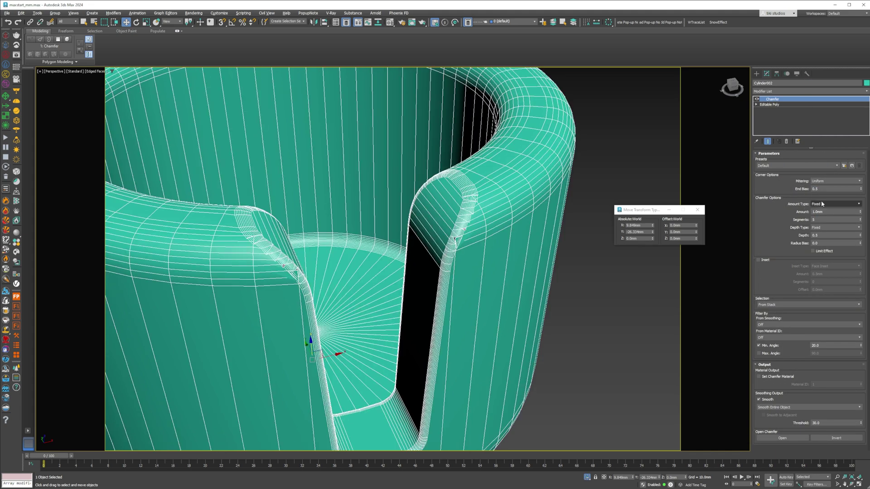
Try a chamfer amount of 2 mm on the cloned cylinder and examine the slot's corners in shaded and wireframe display.
double_click(824, 211)
type("2")
key("Return")
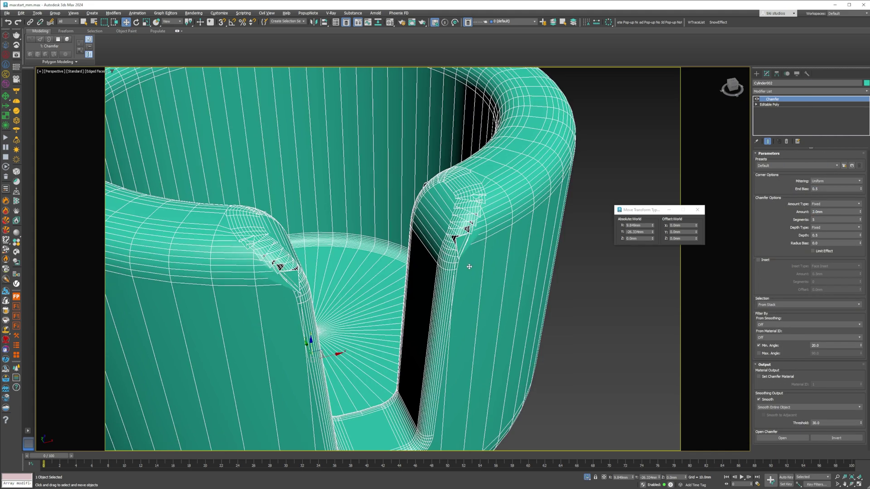
key("F4")
scroll(468, 258, "down", 5)
middle_click_drag(467, 251, 442, 255, "alt")
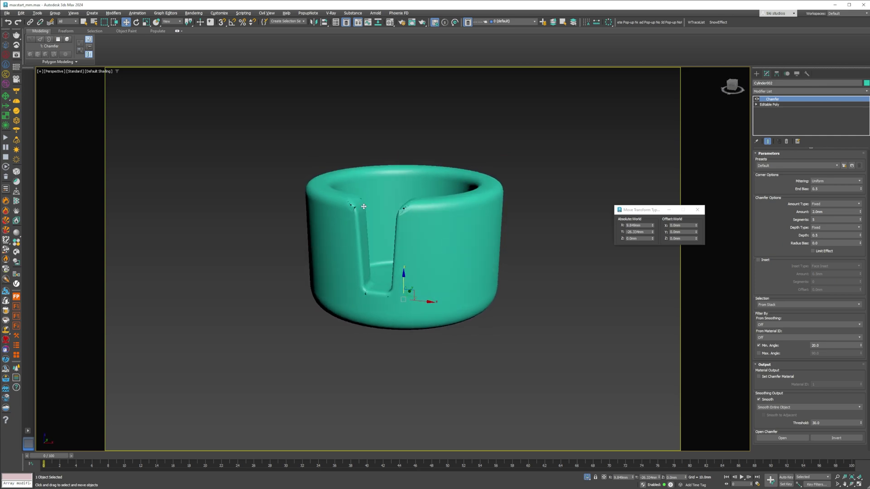
scroll(366, 206, "up", 5)
key("F4")
key("F4")
scroll(360, 213, "down", 5)
middle_click_drag(353, 218, 368, 226, "alt")
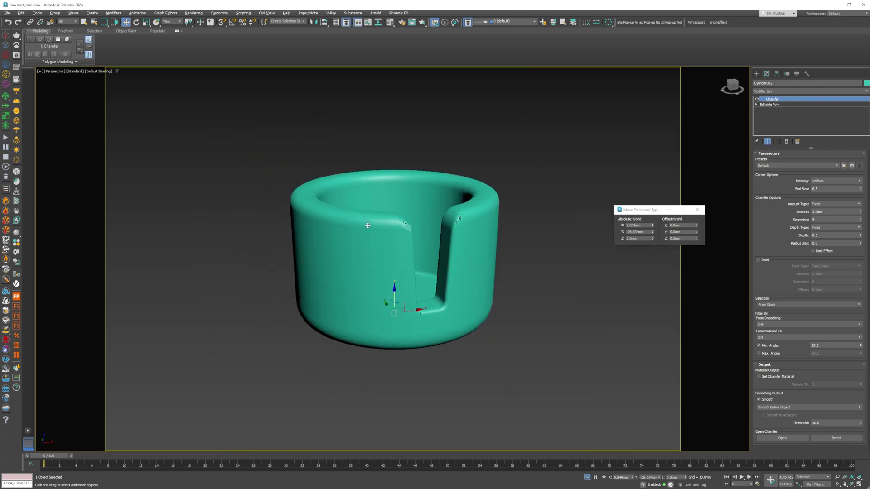
End the isolation, delete the chamfered clone and select the original slotted cylinder.
left_click(588, 478)
key("Delete")
key("F4")
left_click(401, 228)
Examine the slotted cylinder's fit inside the scanned cup holder without edge lines.
scroll(399, 229, "up", 2)
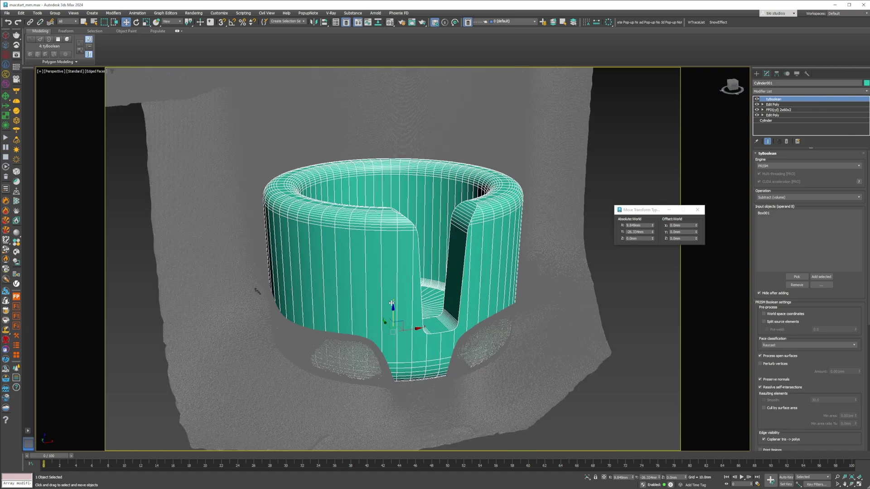
middle_click_drag(391, 304, 350, 354, "alt")
key("F4")
scroll(362, 319, "down", 3)
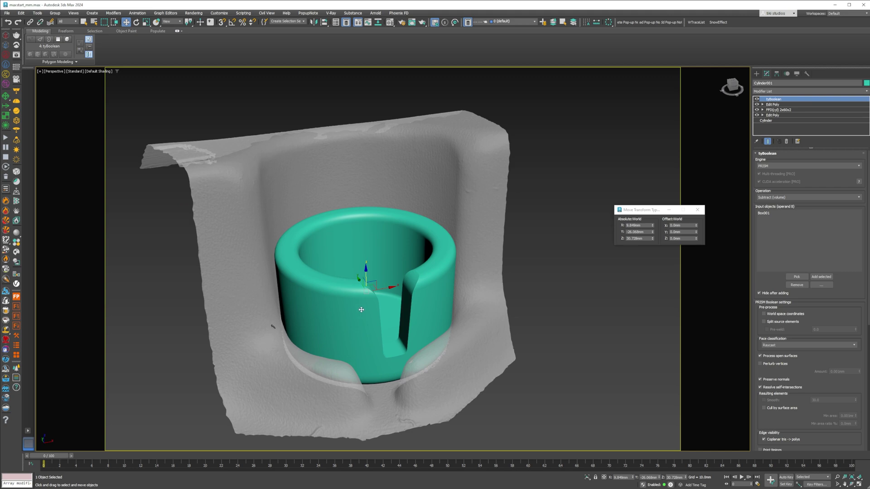
mouse_move(361, 309)
middle_mouse_down("alt")
mouse_move(363, 281)
mouse_move(360, 311)
middle_mouse_up("alt")
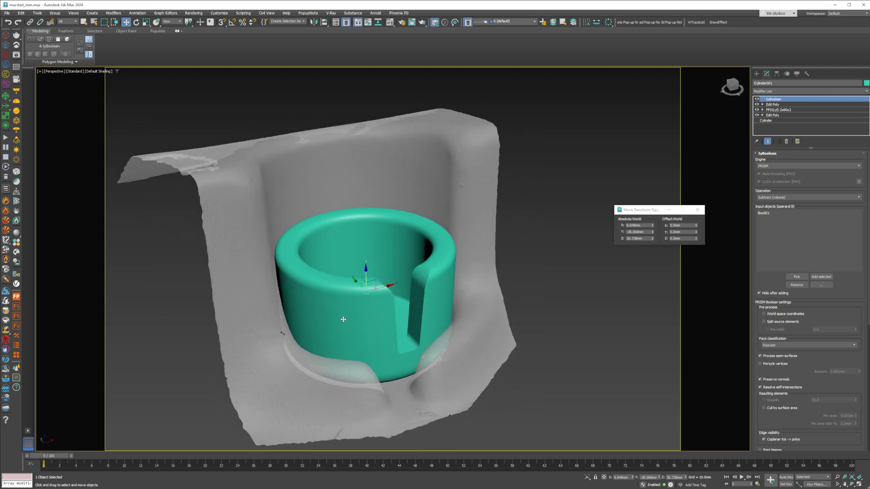